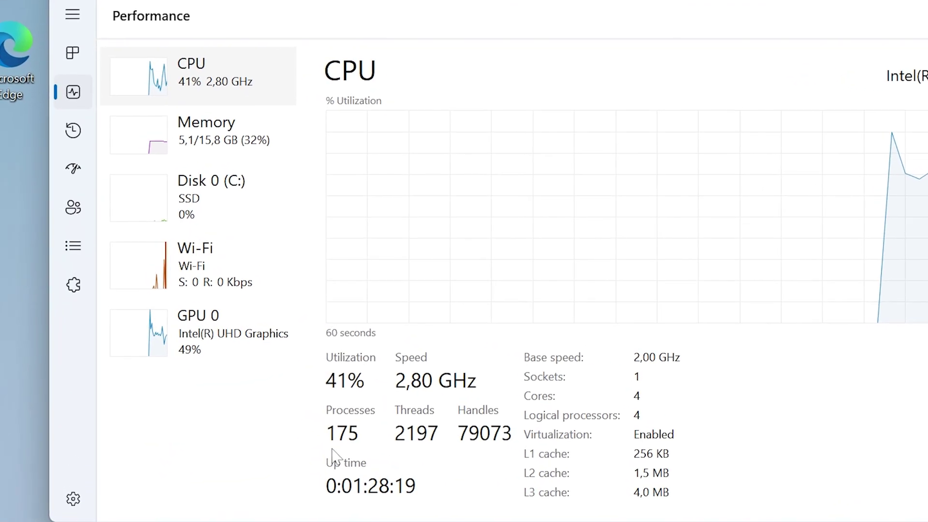
Check memory usage, then accept the ReviOS playbook licence and keep Windows Defender enabled.
click(198, 164)
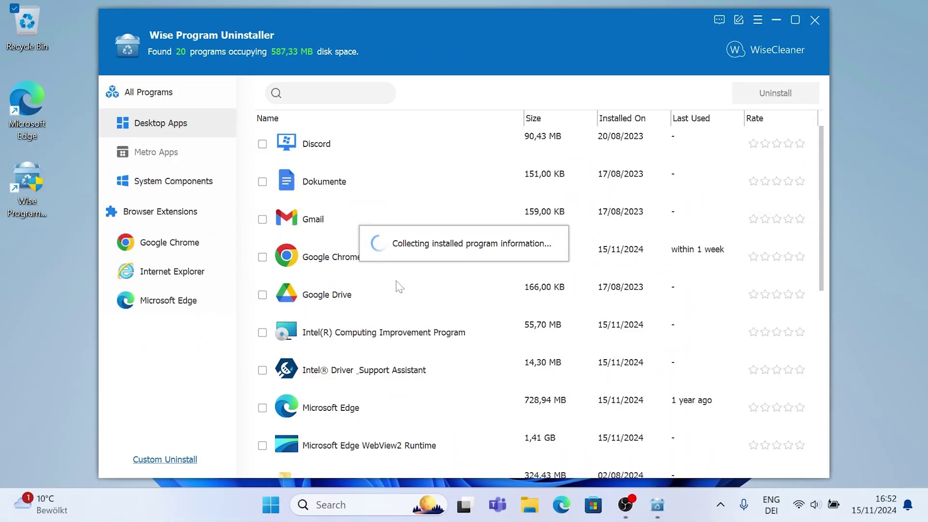
scroll(399, 286, down, 4)
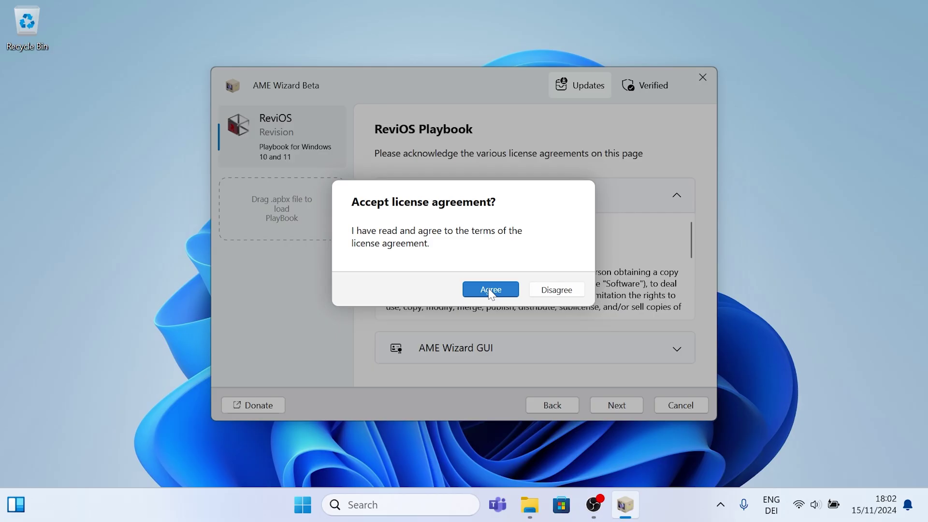
click(490, 290)
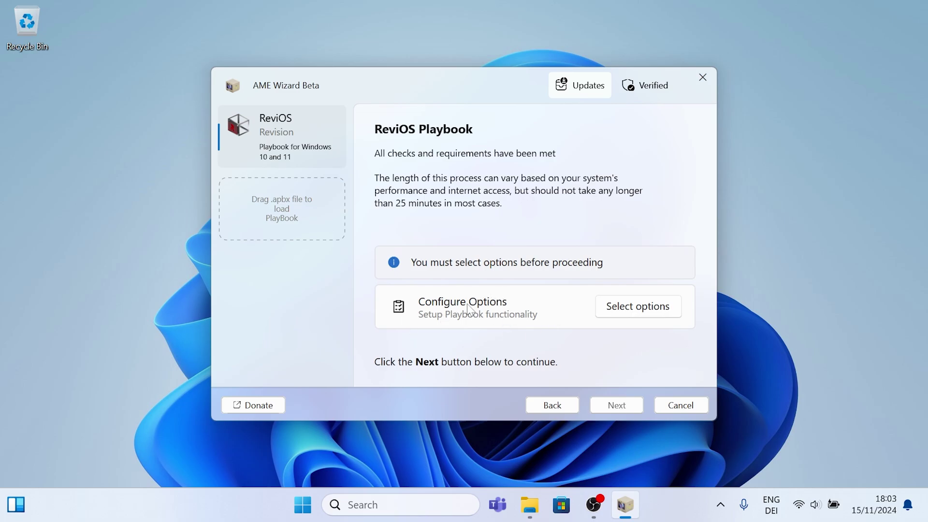
click(634, 308)
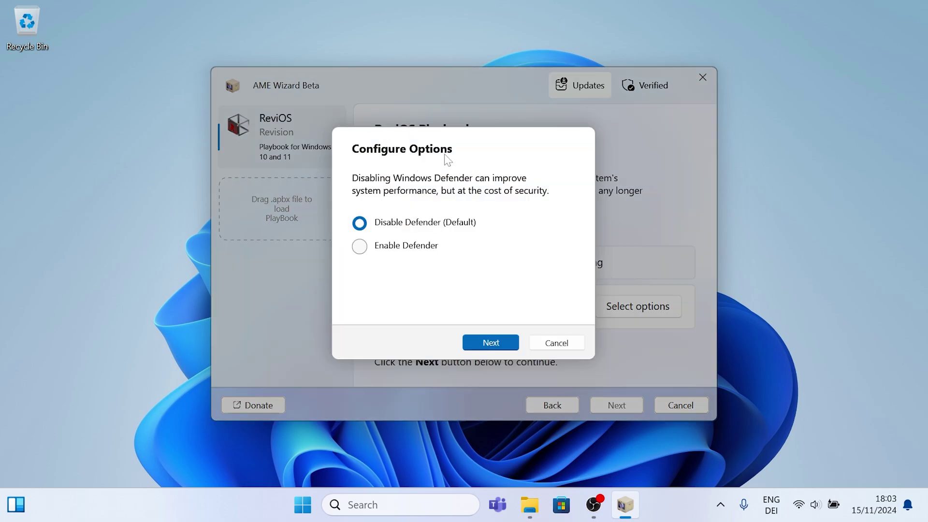
click(360, 249)
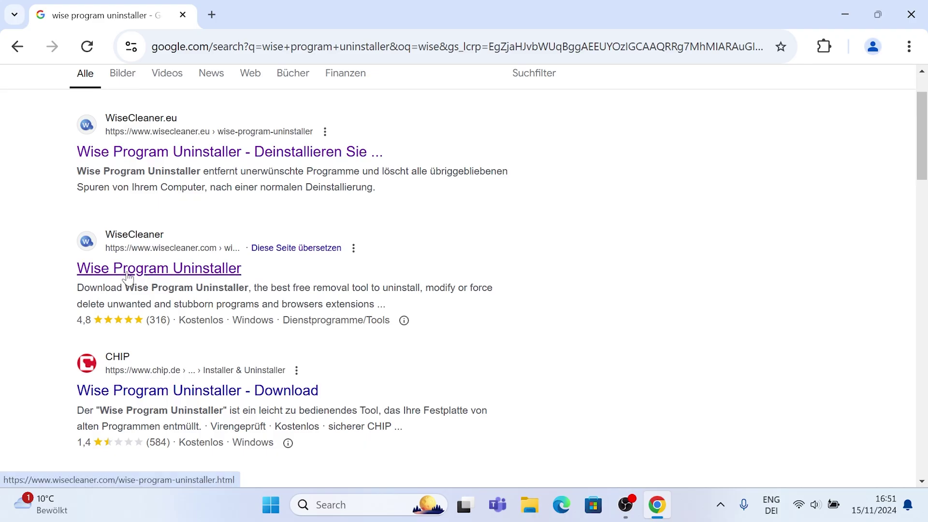
Open the wisecleaner.com Wise Program Uninstaller page and scroll to its Free Download section.
click(129, 277)
scroll(461, 270, down, 1)
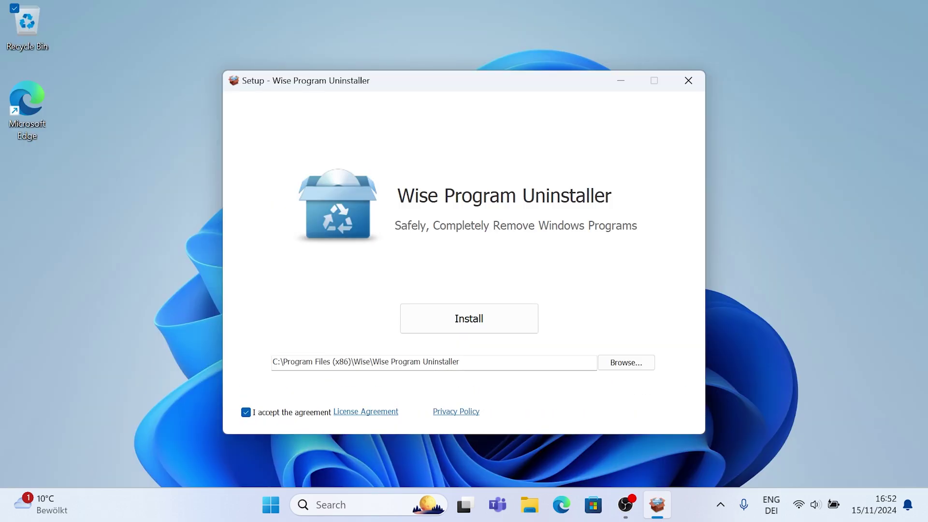
Install Wise Program Uninstaller to the default folder and view its list of 20 programs.
click(466, 316)
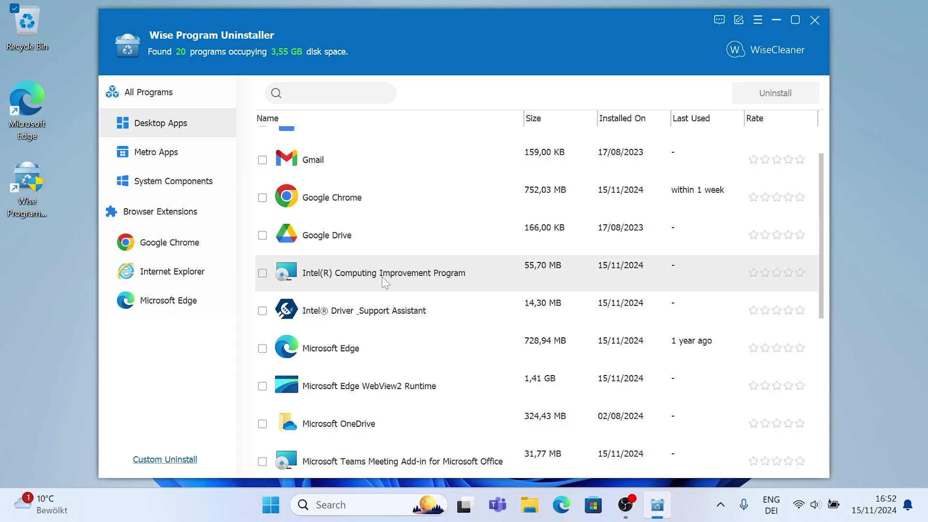
scroll(381, 280, down, 1)
scroll(352, 261, down, 2)
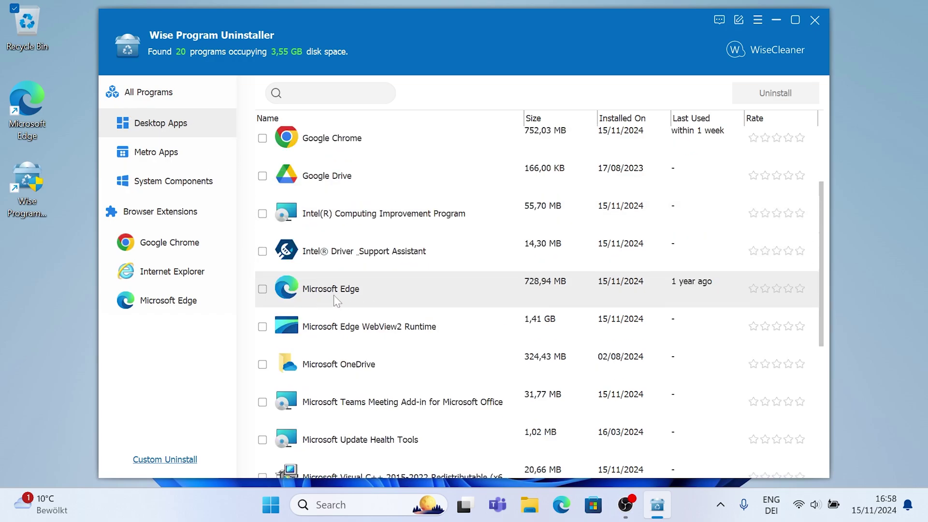
Force-uninstall Microsoft Edge and remove its leftover files and registry entries.
click(337, 295)
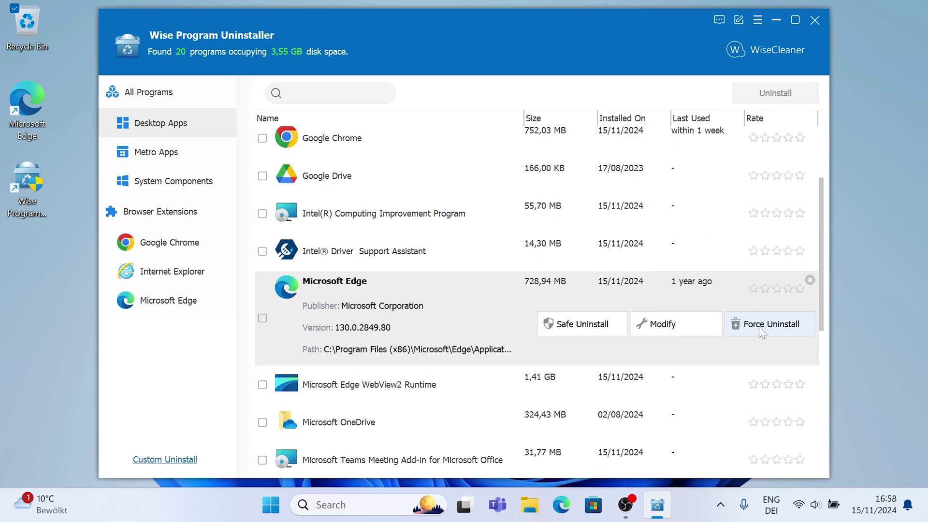
click(778, 329)
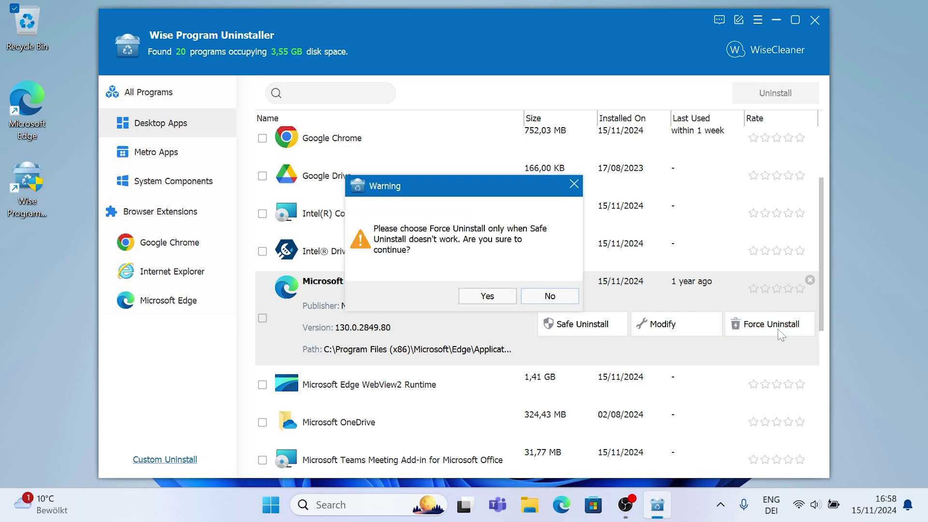
click(487, 296)
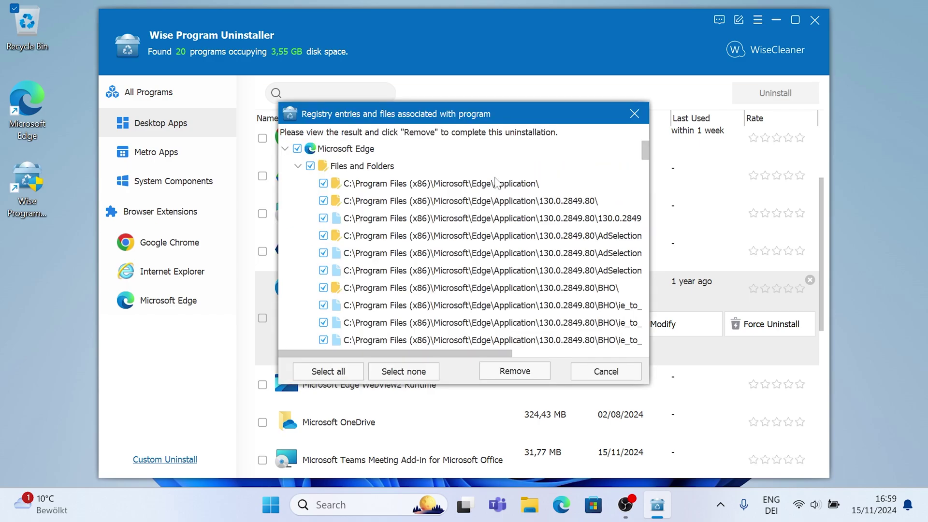
scroll(475, 242, down, 2)
drag(643, 154, 643, 220)
click(504, 373)
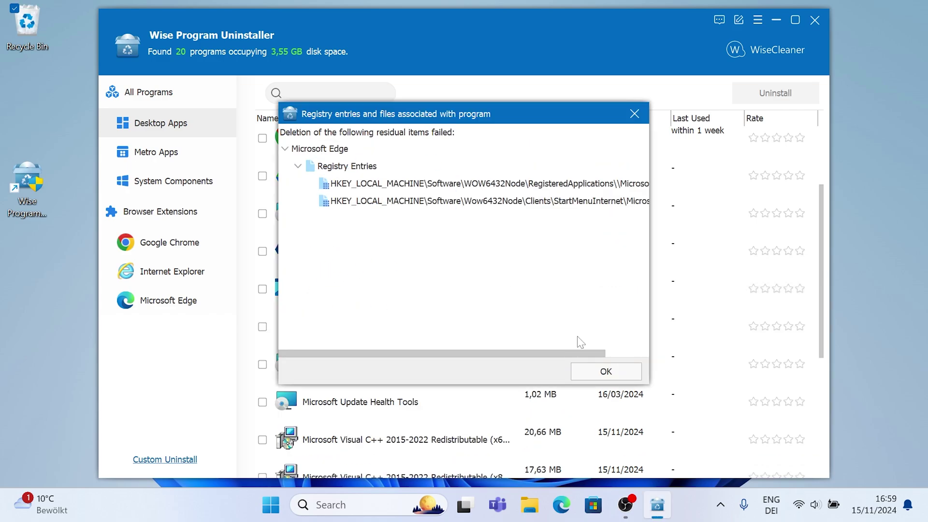
click(605, 371)
Force-uninstall Edge WebView2 Runtime with its leftovers, then start force-removing Microsoft OneDrive.
click(349, 293)
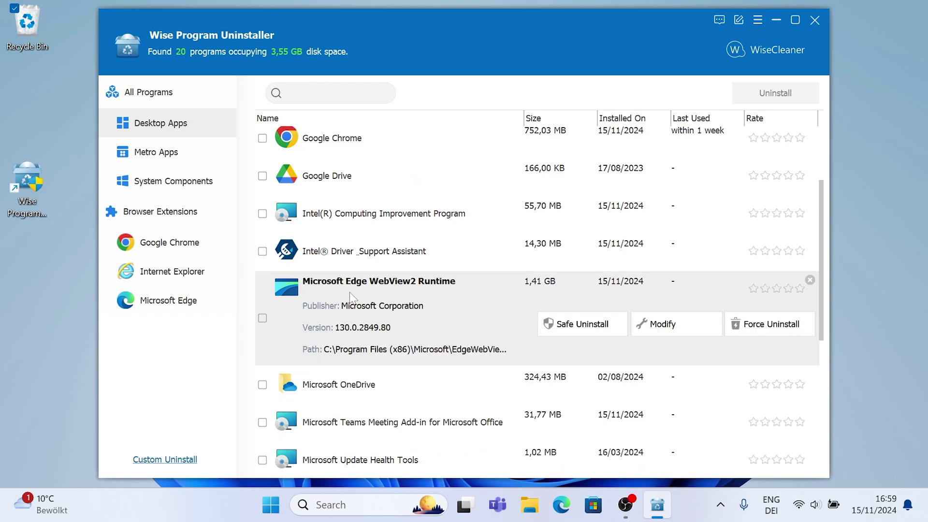
click(770, 325)
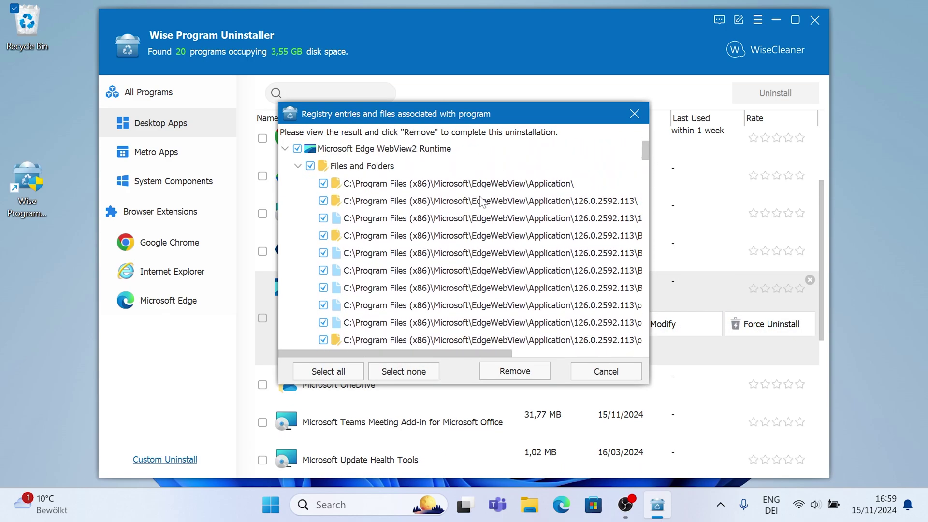
click(513, 371)
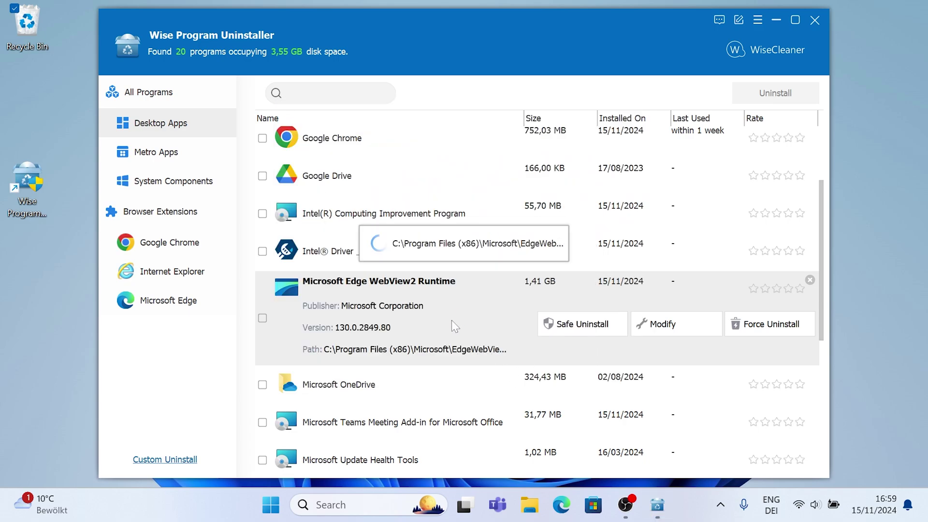
click(765, 329)
click(484, 296)
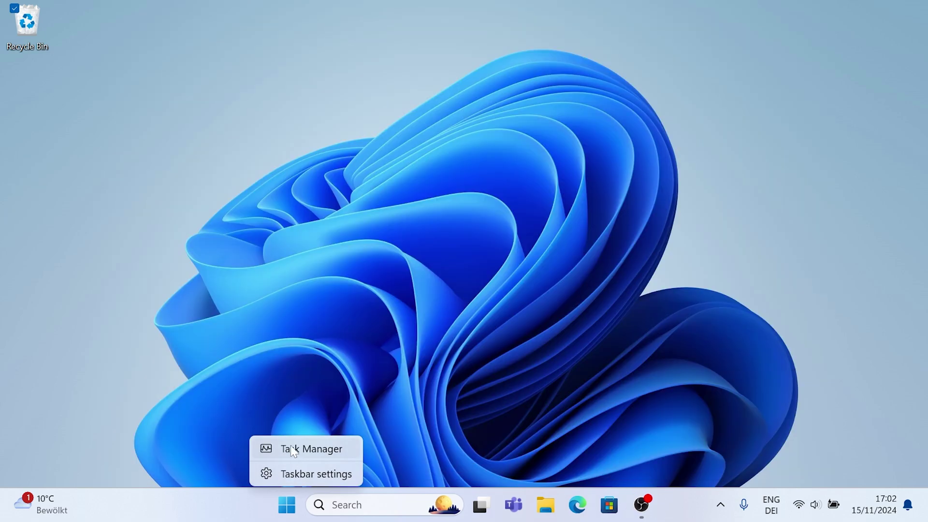
In Task Manager's Startup apps, disable Microsoft Teams and select further startup entries.
click(291, 448)
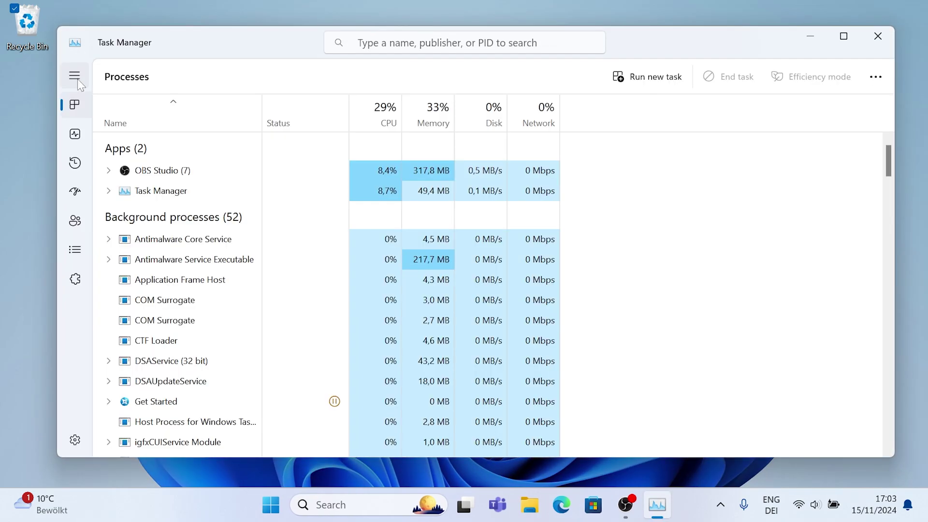
click(76, 77)
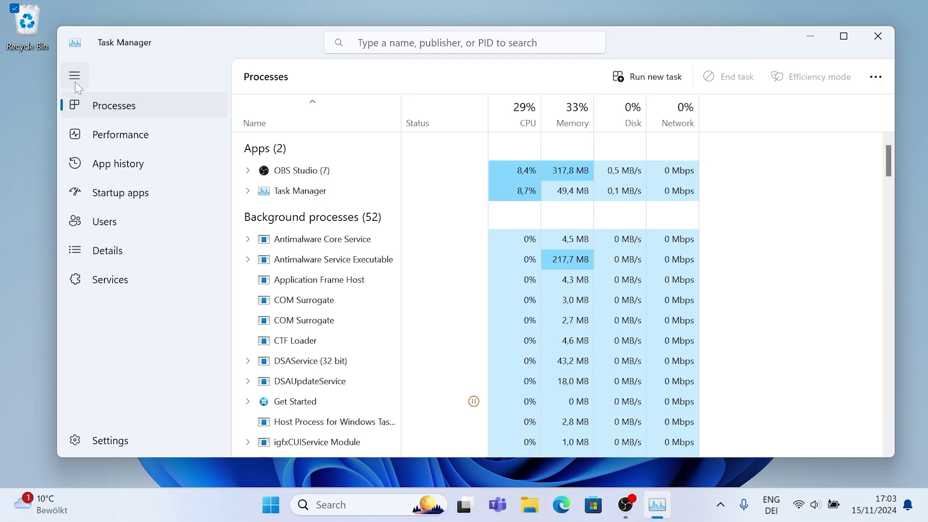
click(103, 197)
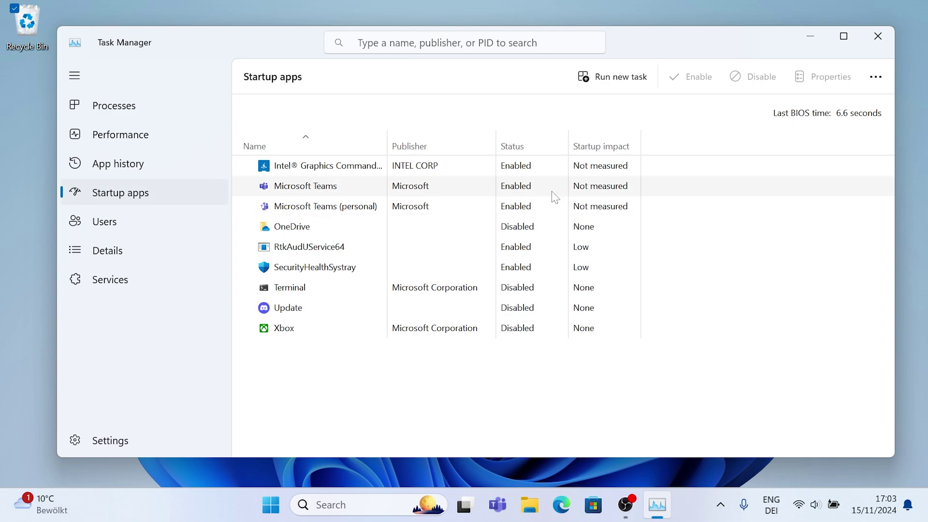
click(511, 191)
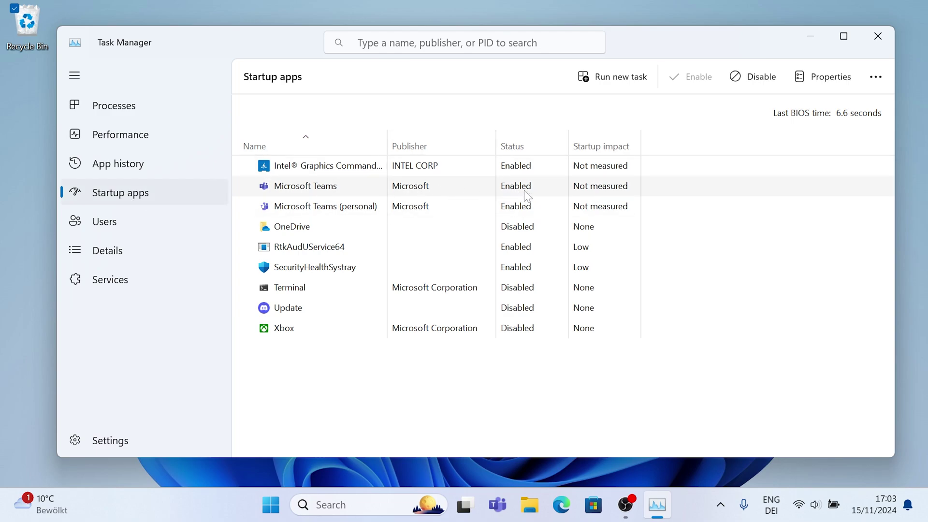
click(746, 80)
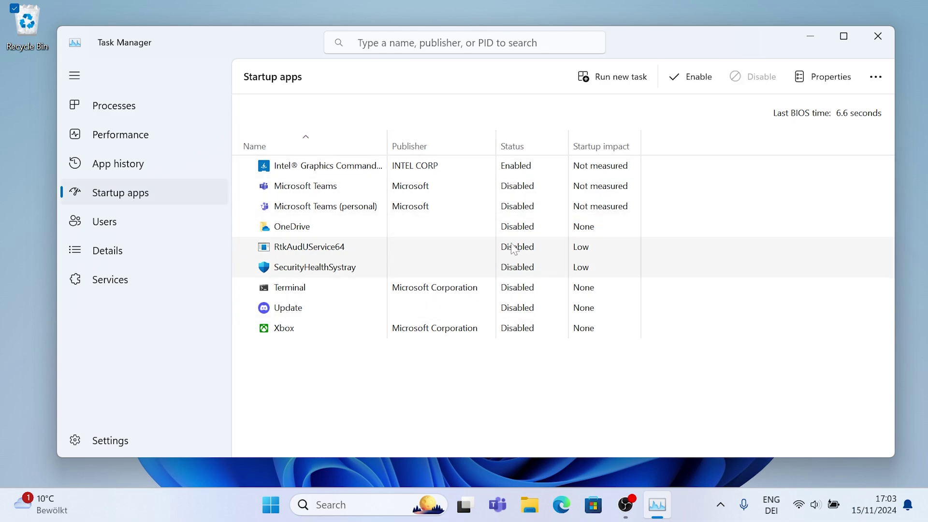
click(376, 172)
click(337, 268)
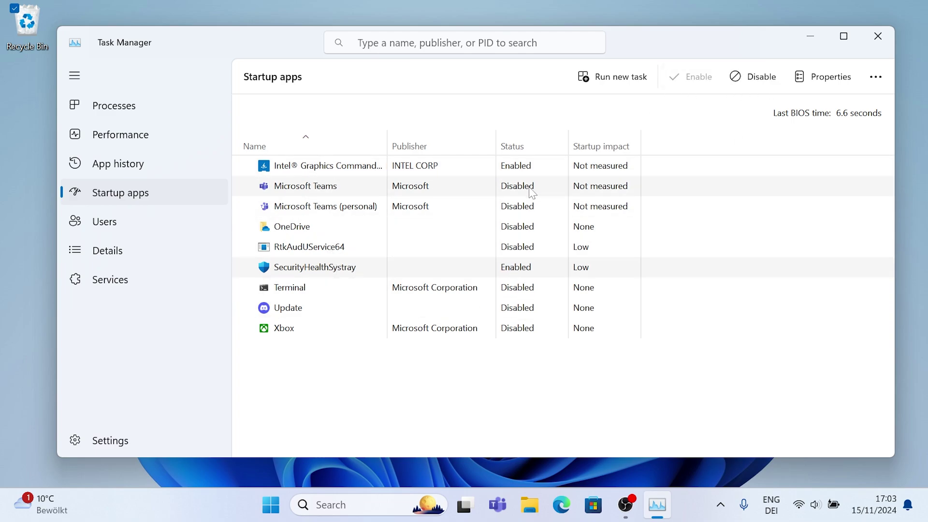
click(523, 167)
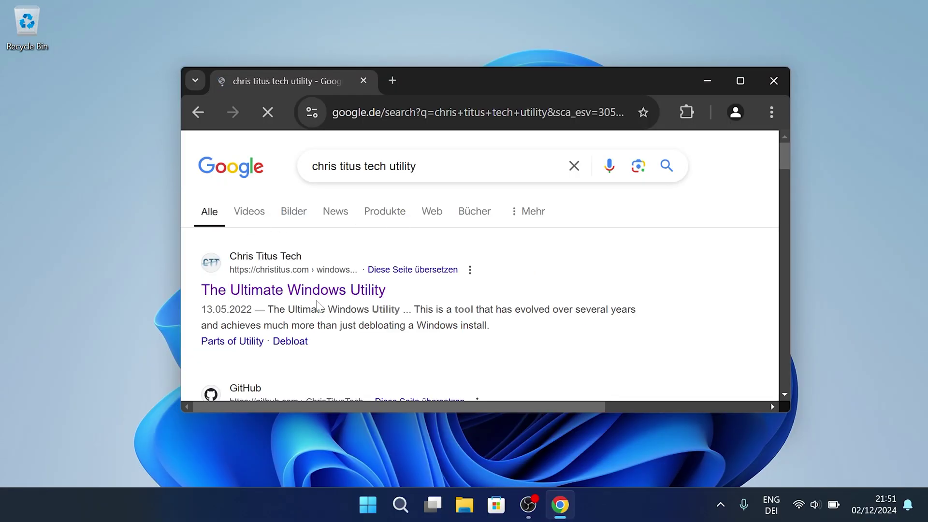
Open The Ultimate Windows Utility article and scroll to its one-command download section.
click(236, 290)
scroll(536, 223, down, 6)
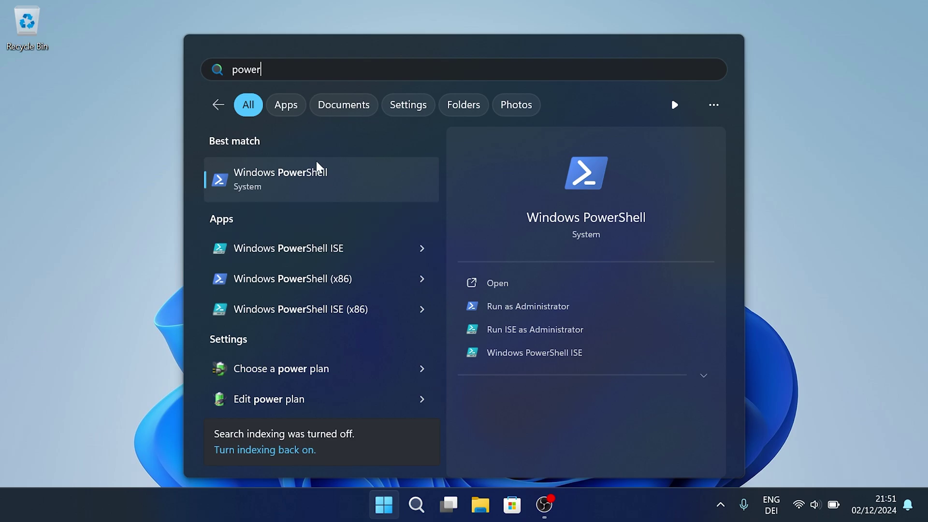
right_click(300, 180)
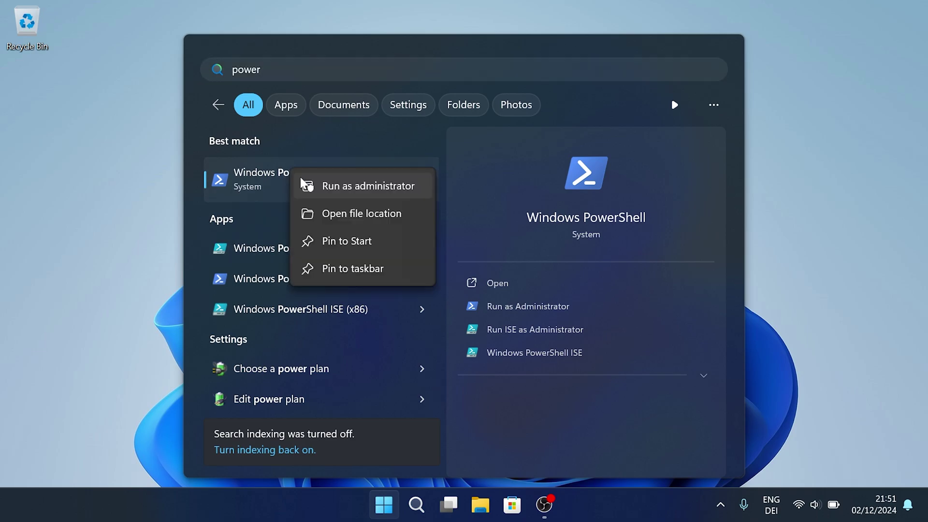
click(326, 196)
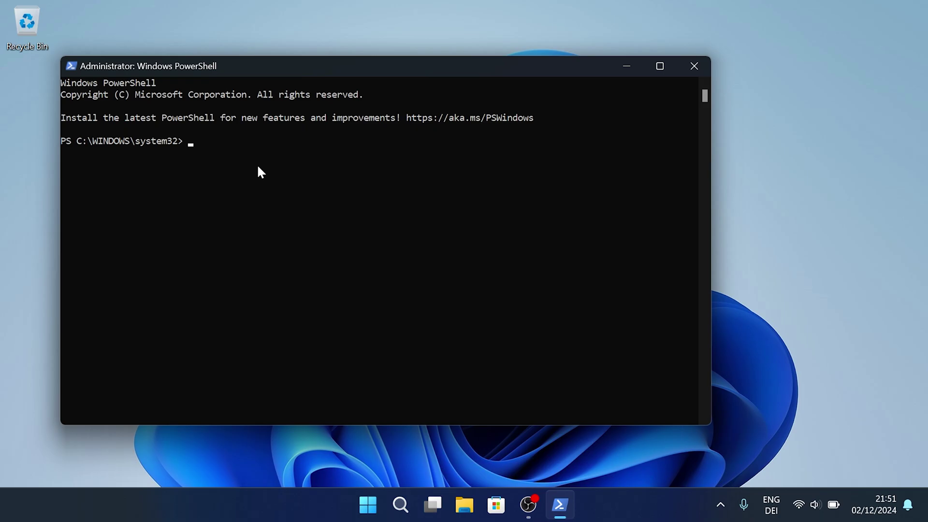
right_click(256, 164)
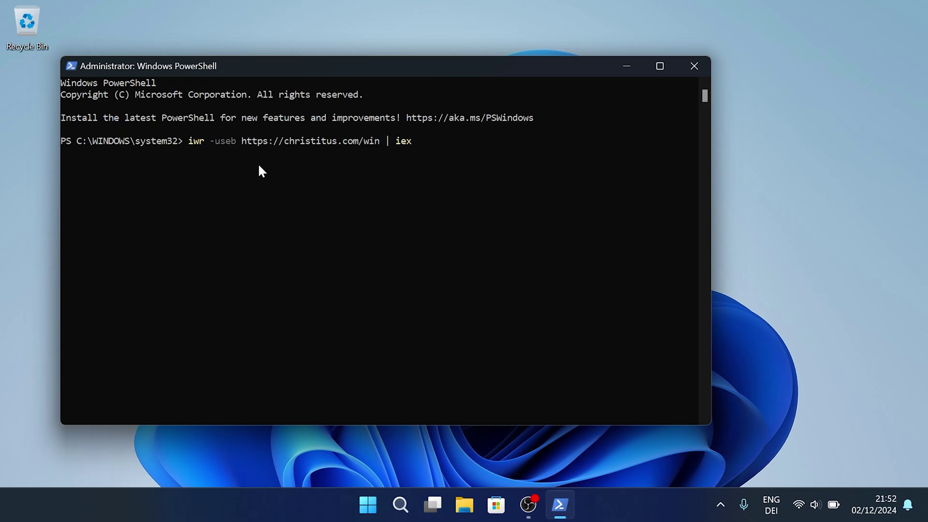
key(Return)
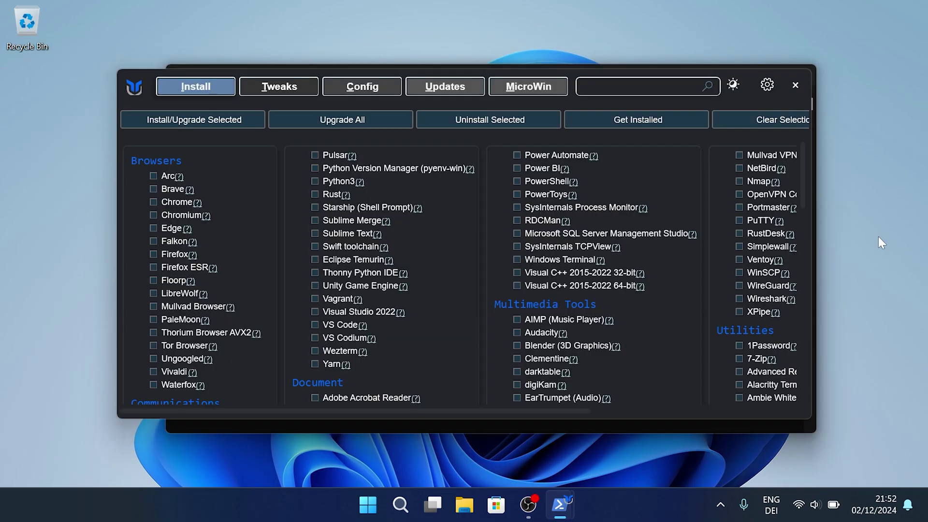
On the Tweaks tab, compare the Minimal and Clear presets, then select Standard.
click(278, 92)
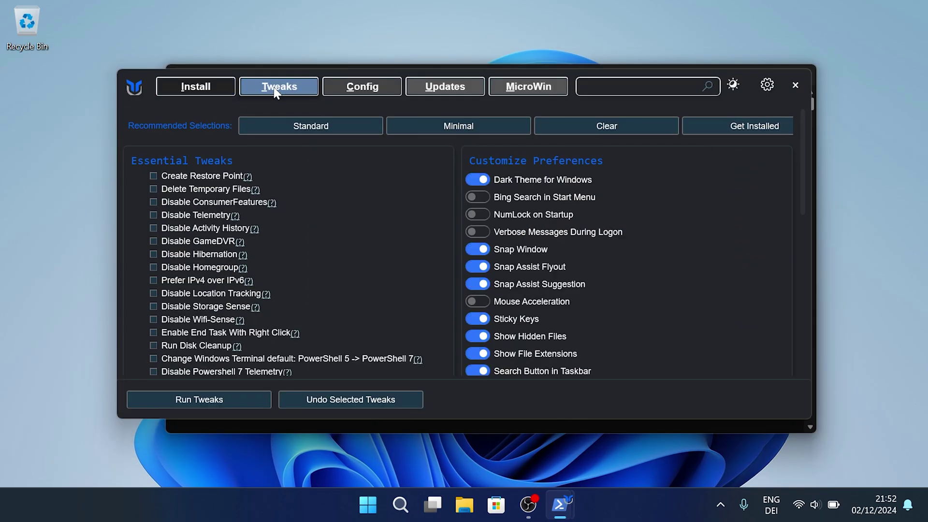
click(304, 126)
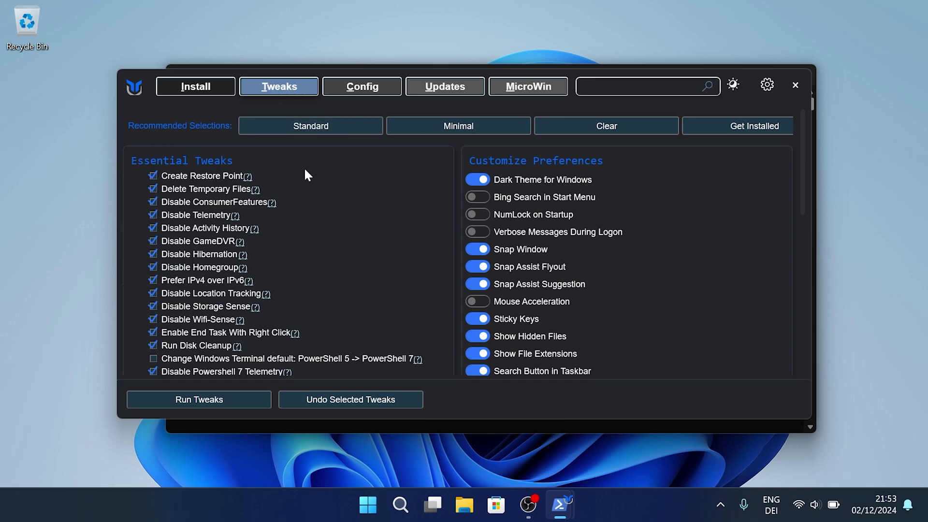
click(445, 126)
click(572, 125)
click(331, 125)
Review the Standard essential tweaks and their descriptions, leaving the PowerShell 7 option unchecked.
mouse_move(181, 179)
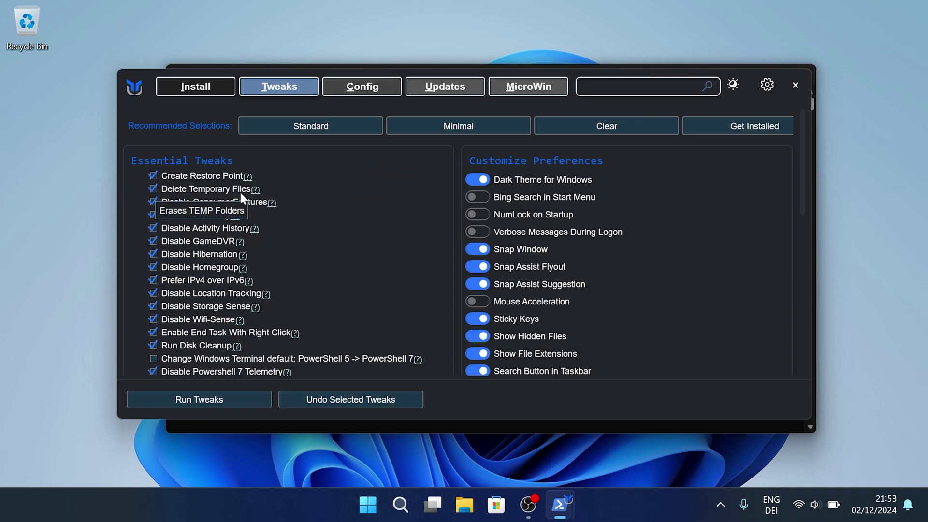
mouse_move(249, 201)
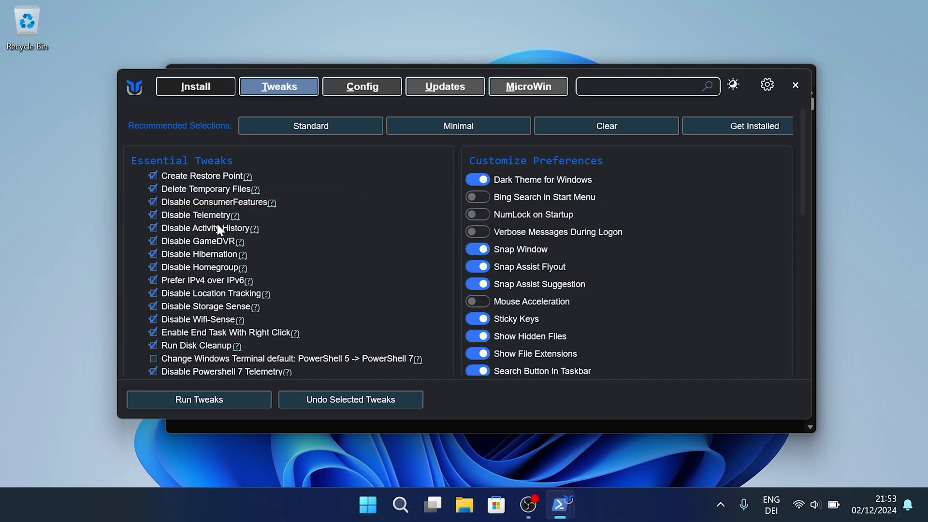
mouse_move(216, 242)
mouse_move(213, 282)
scroll(368, 263, down, 5)
scroll(364, 260, down, 2)
scroll(364, 263, down, 3)
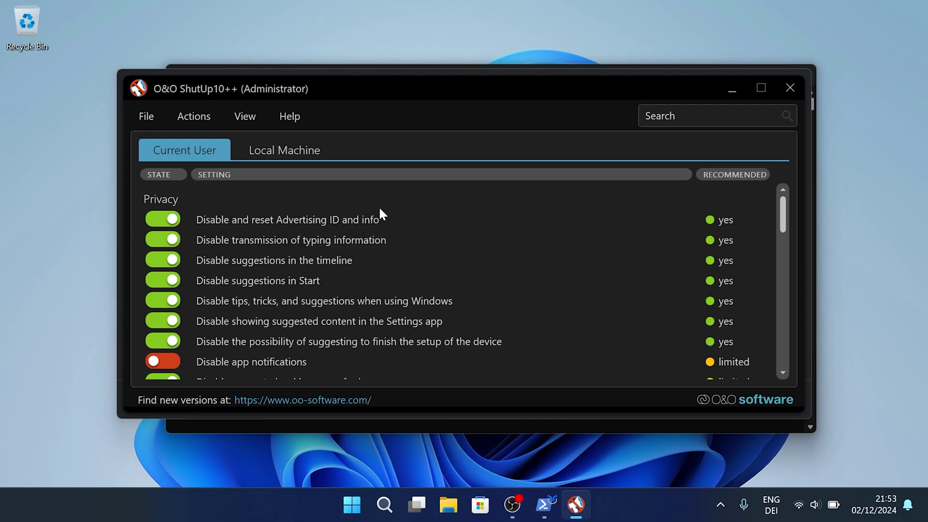
Open O&O ShutUp10++'s Actions menu for bulk settings.
click(198, 120)
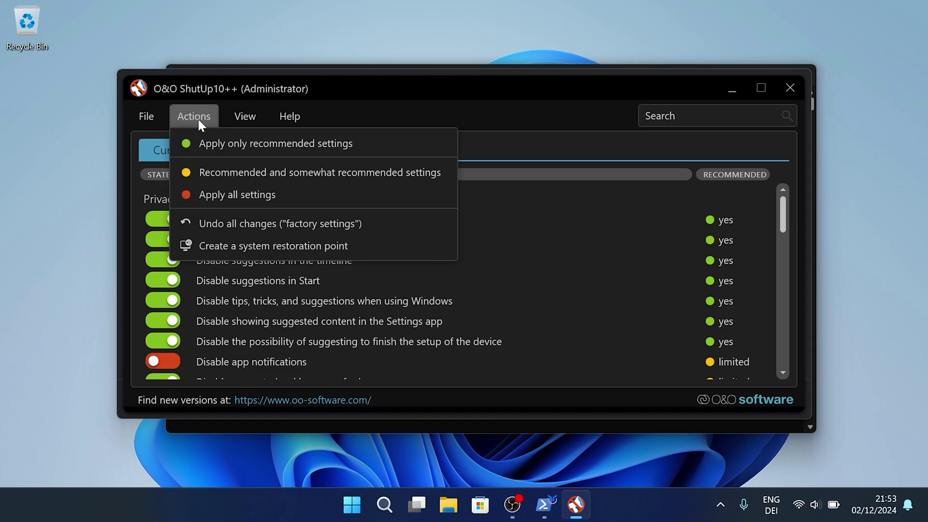
Apply only the recommended ShutUp10++ settings, then run WinUtil's checked tweaks and watch the output console.
click(262, 148)
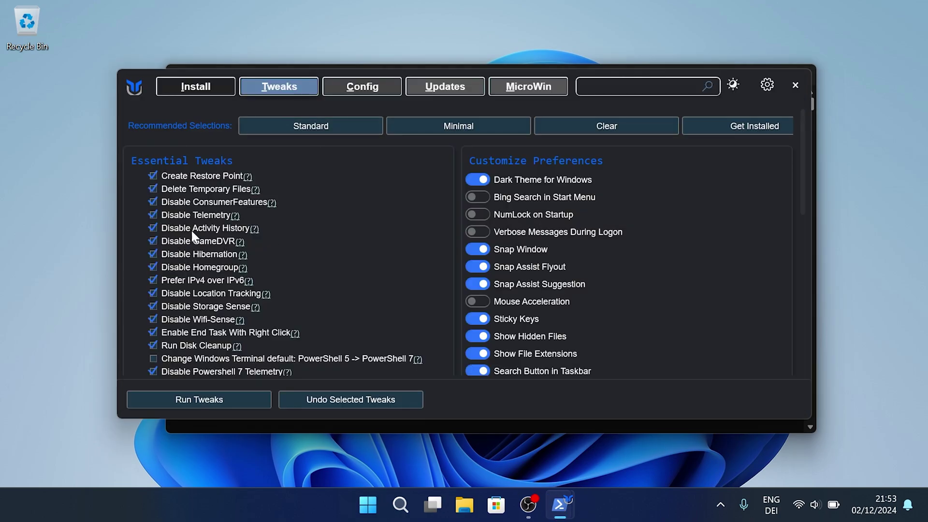
scroll(317, 201, down, 5)
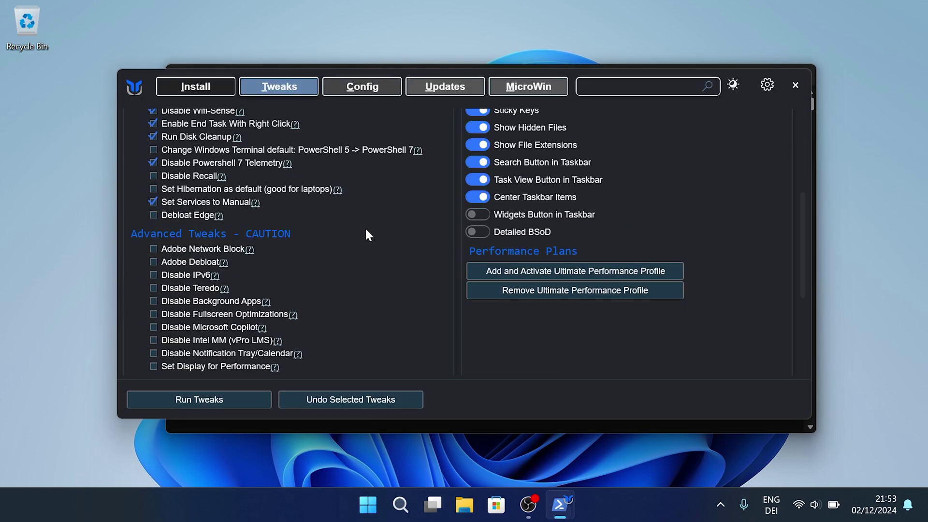
click(199, 399)
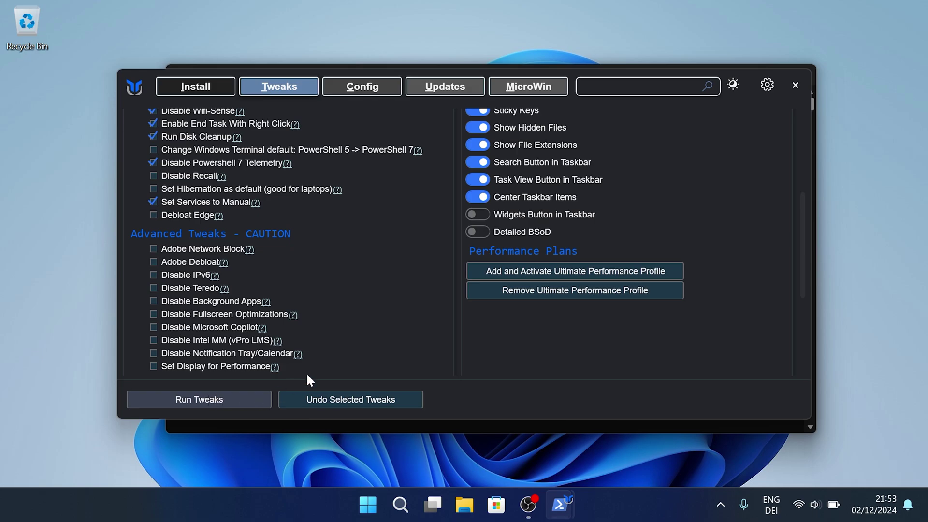
click(470, 423)
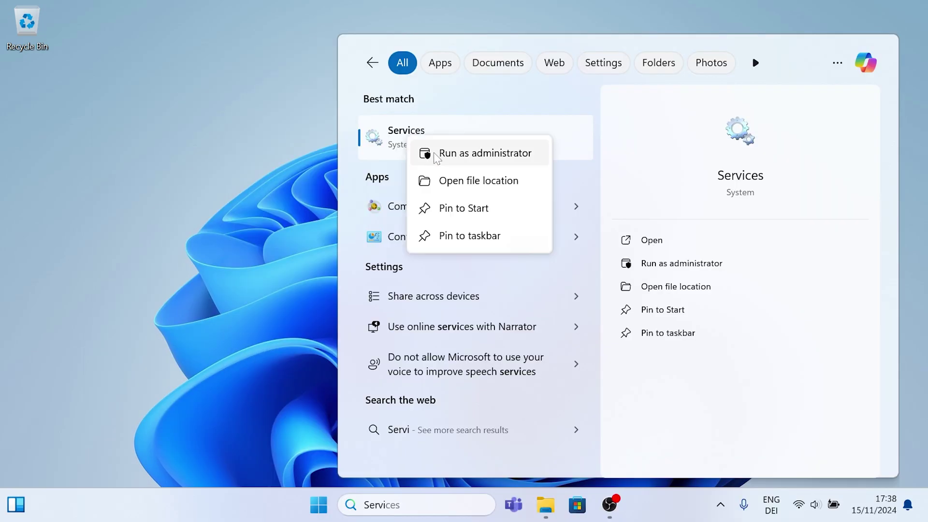
Launch Services as administrator from Start and maximize its window.
click(435, 155)
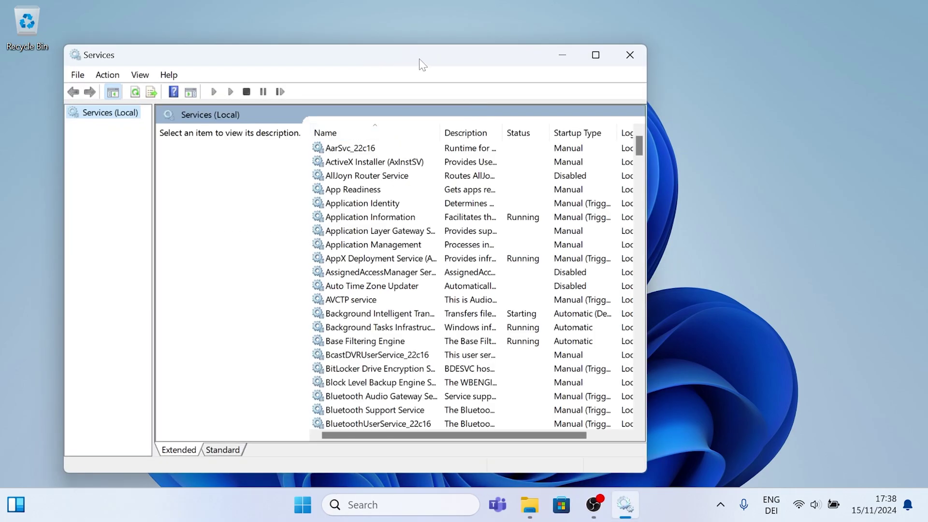
double_click(480, 56)
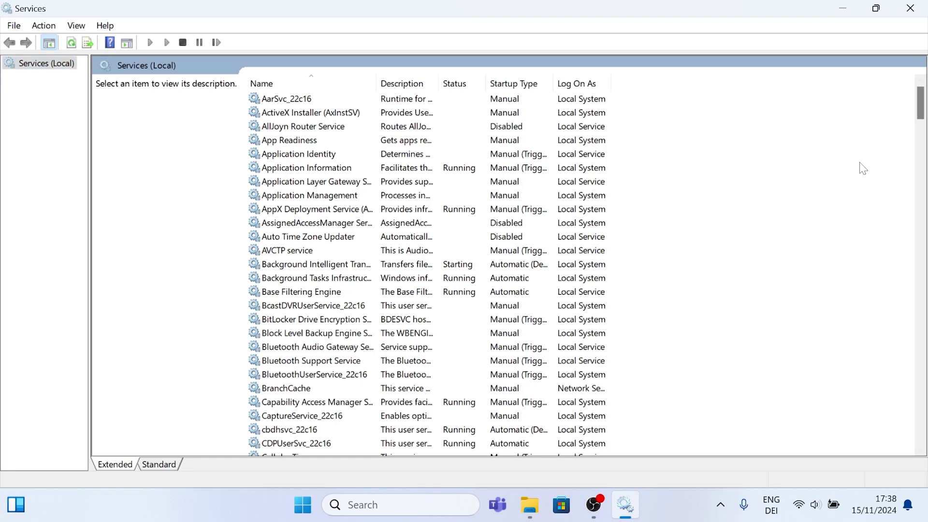
Set Remote Desktop Services' startup type to Disabled and apply it.
scroll(323, 185, down, 20)
click(322, 185)
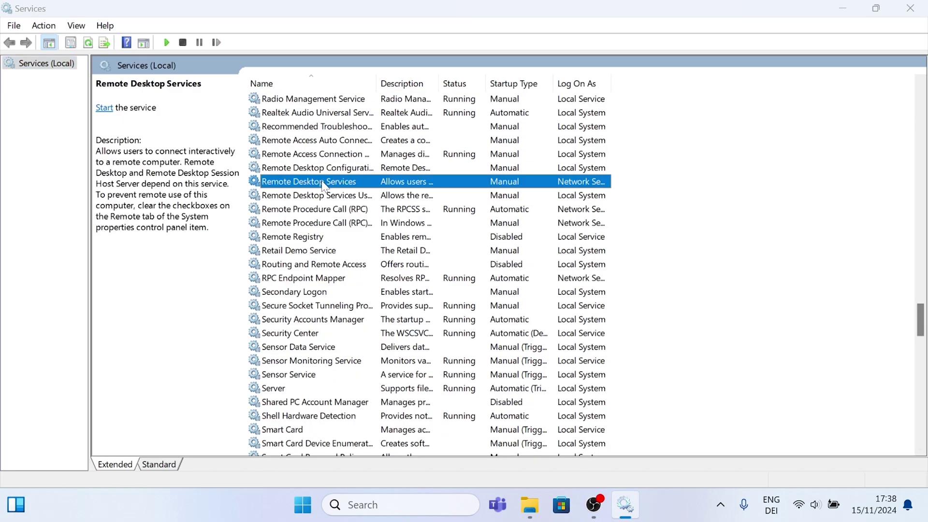
double_click(321, 183)
click(420, 234)
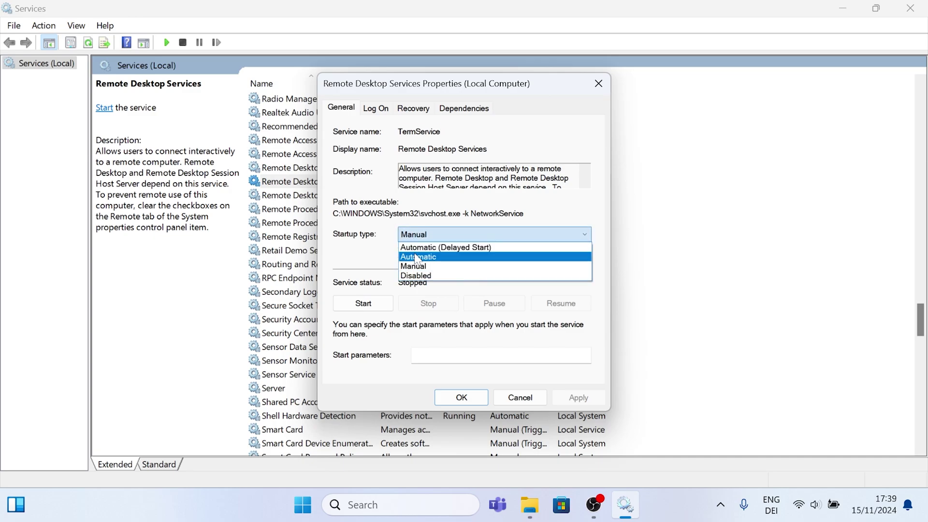
click(417, 272)
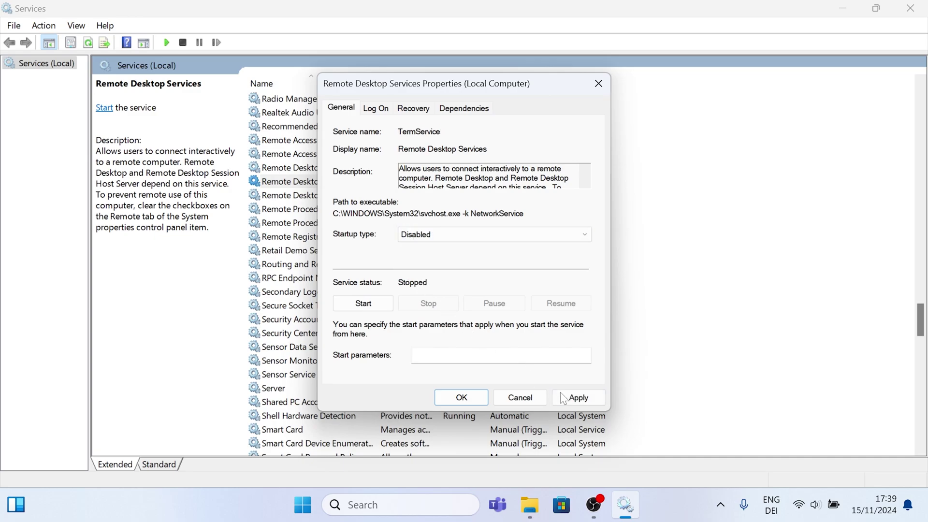
click(564, 398)
click(476, 394)
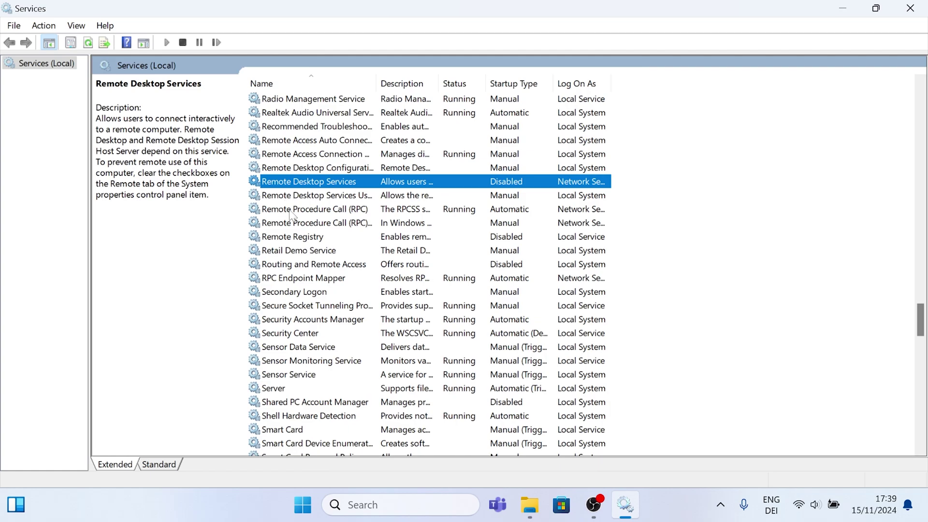
Set Remote Registry's startup type to Disabled and apply it.
click(290, 236)
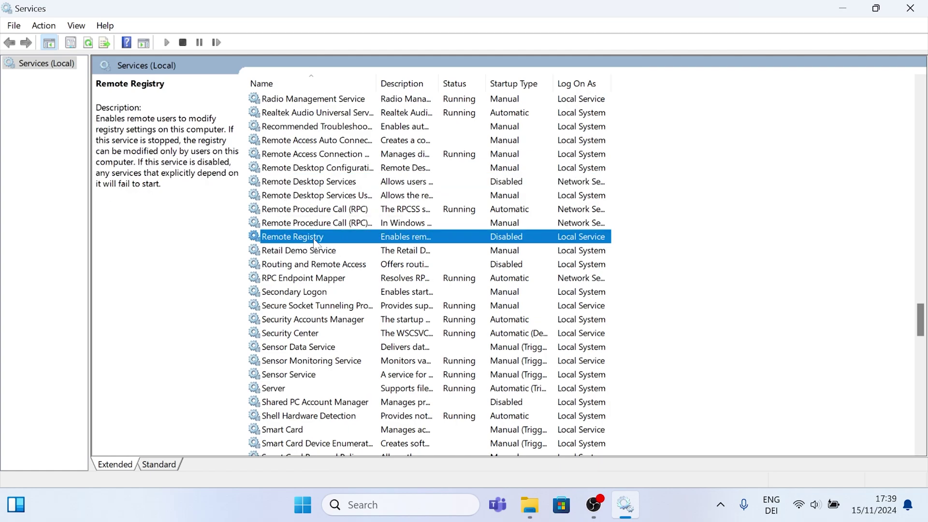
double_click(315, 240)
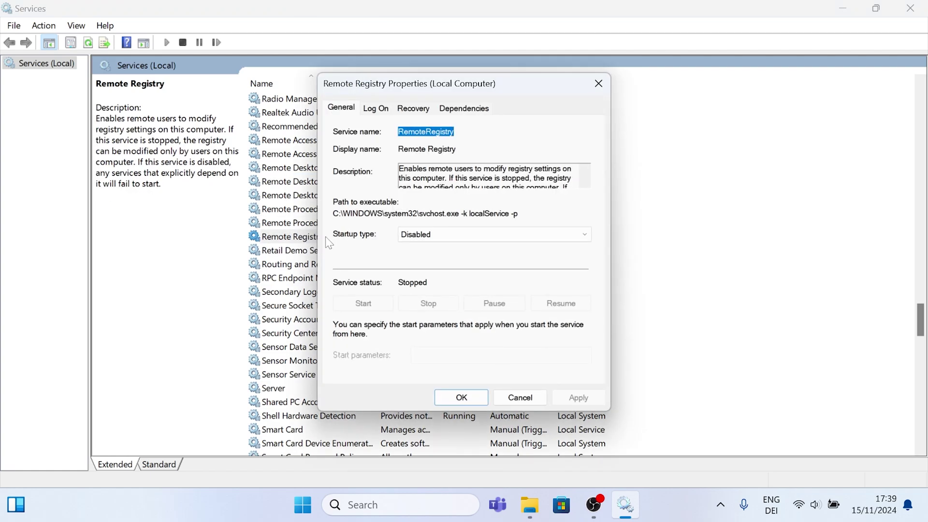
click(417, 236)
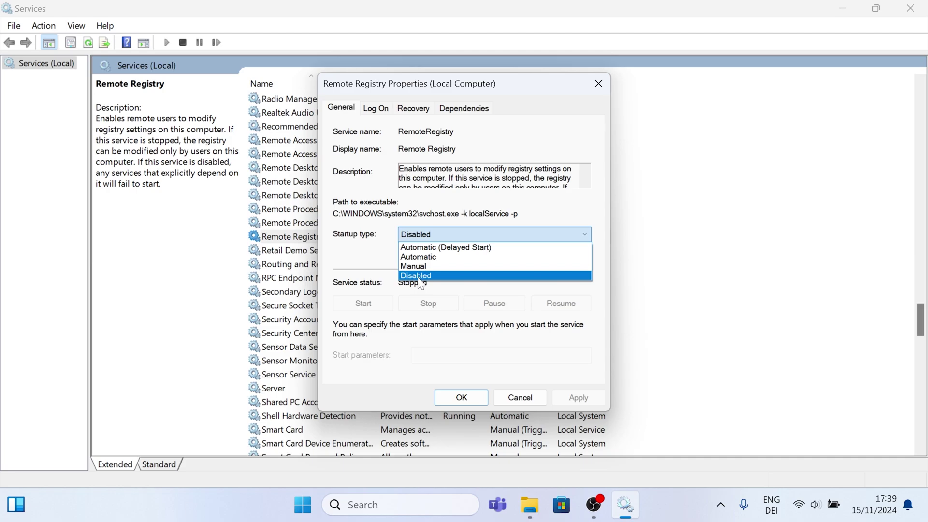
click(419, 279)
click(559, 397)
click(471, 396)
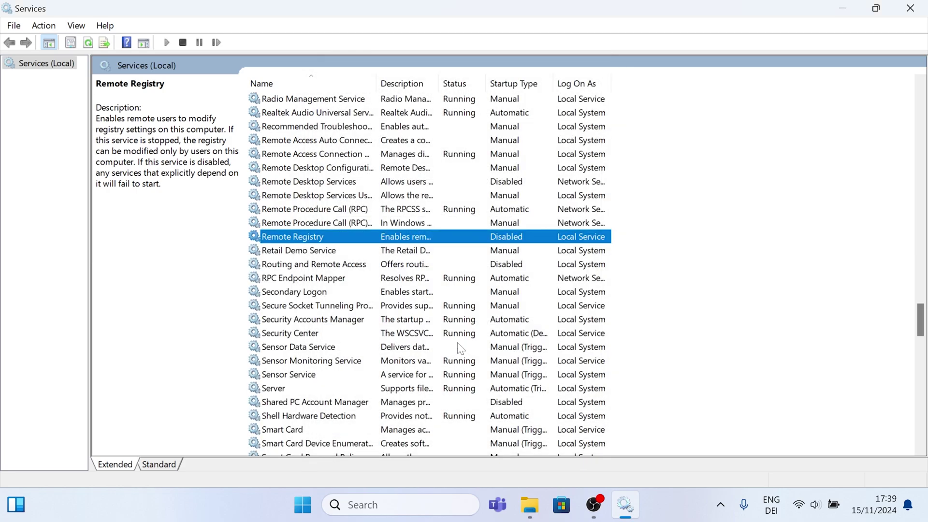
Set Secondary Logon's startup type to Disabled and apply the change.
click(477, 291)
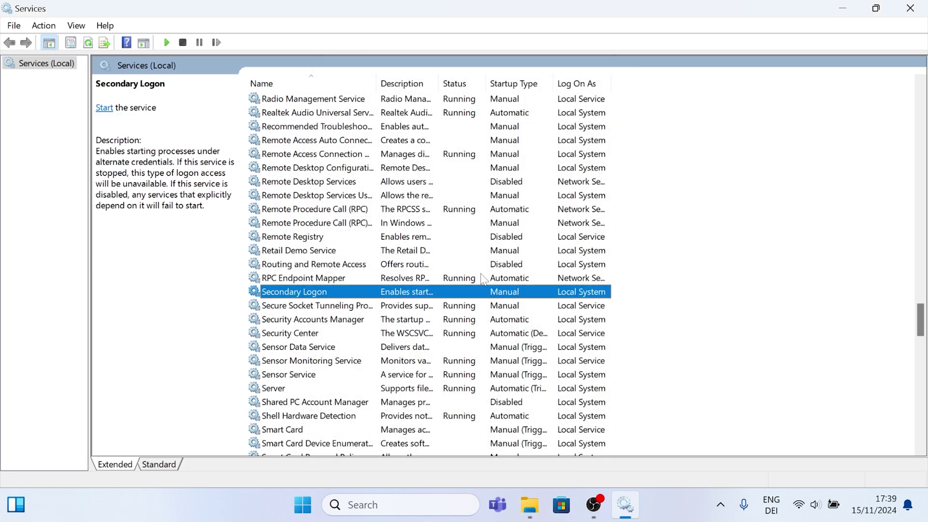
double_click(316, 294)
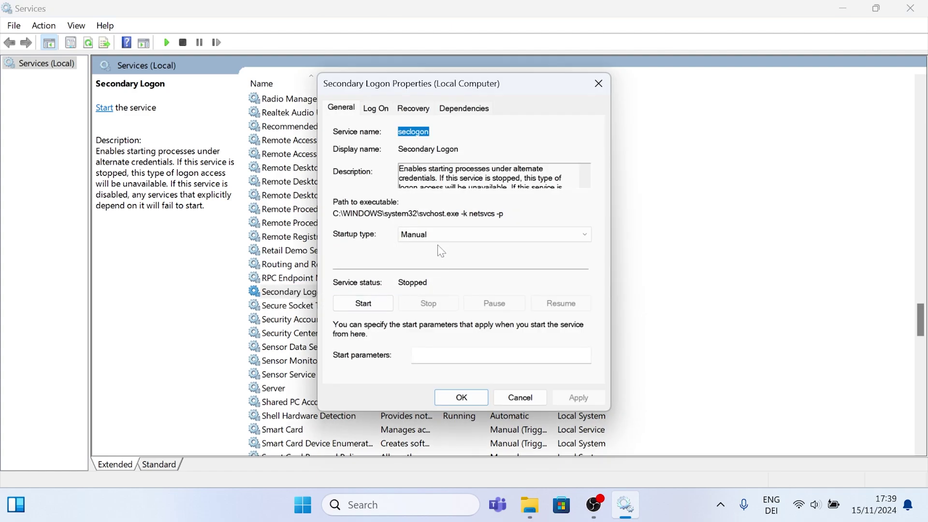
click(425, 234)
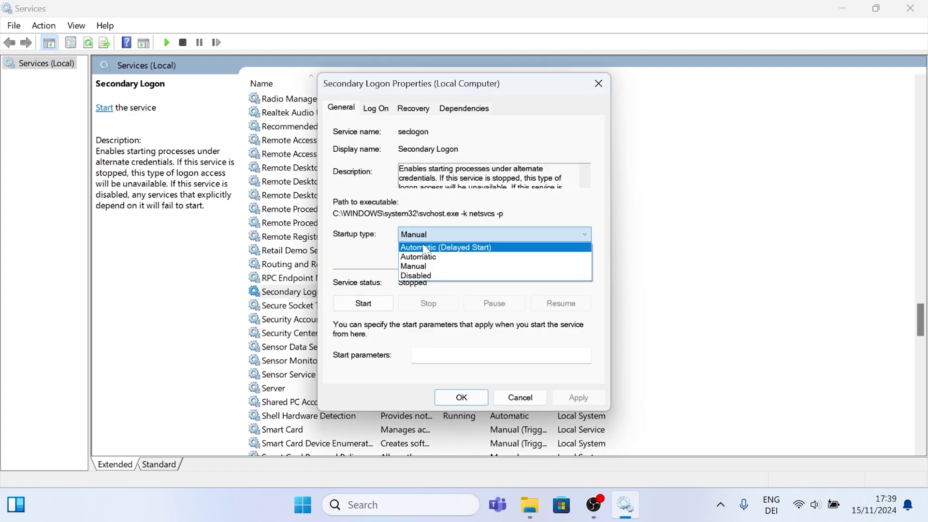
click(423, 276)
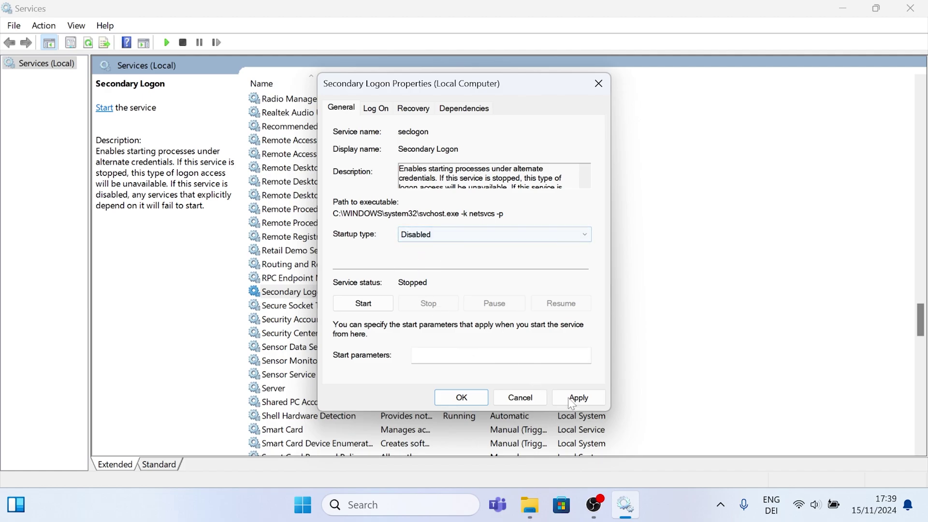
click(575, 398)
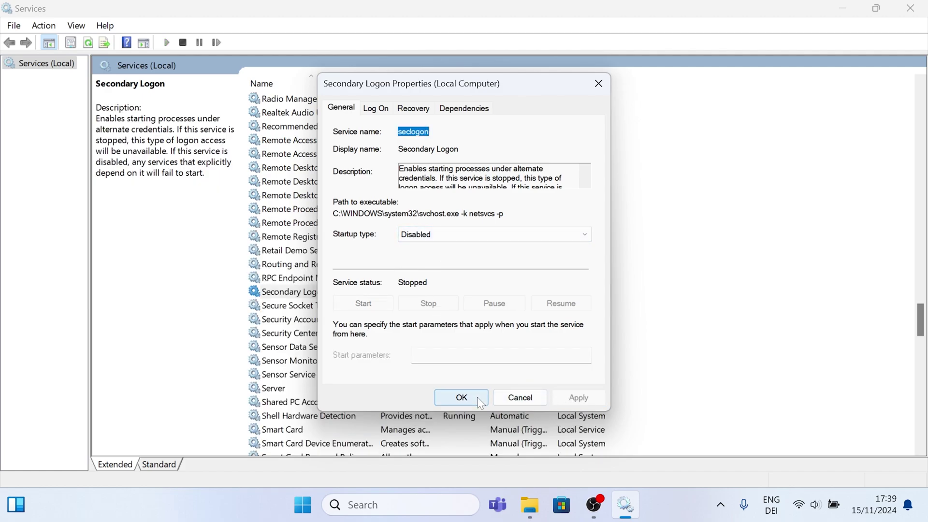
Close Secondary Logon's properties and set Windows Error Reporting Service to Disabled.
click(477, 396)
key(w)
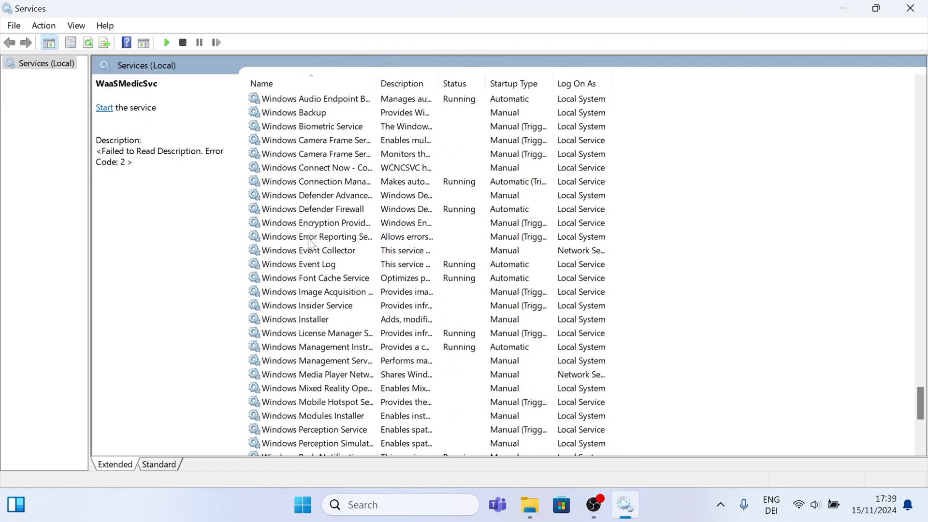
double_click(310, 240)
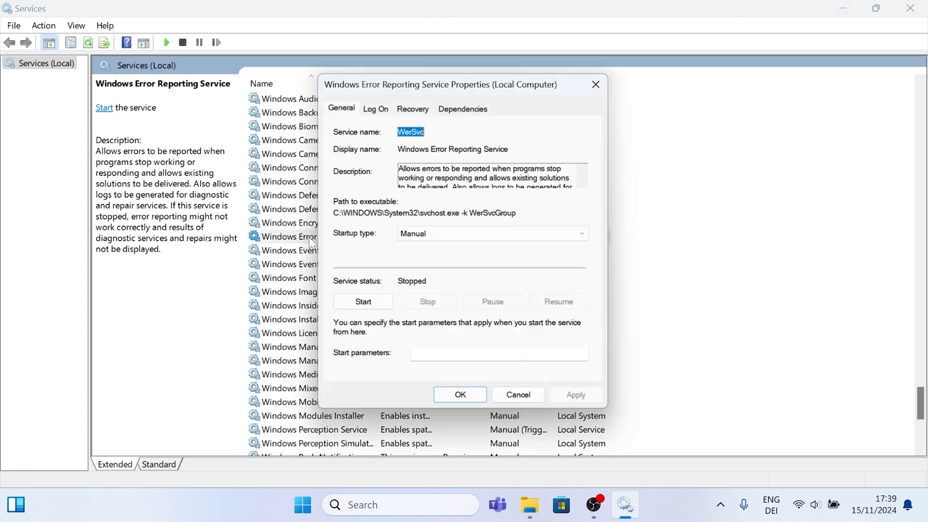
click(412, 235)
click(421, 277)
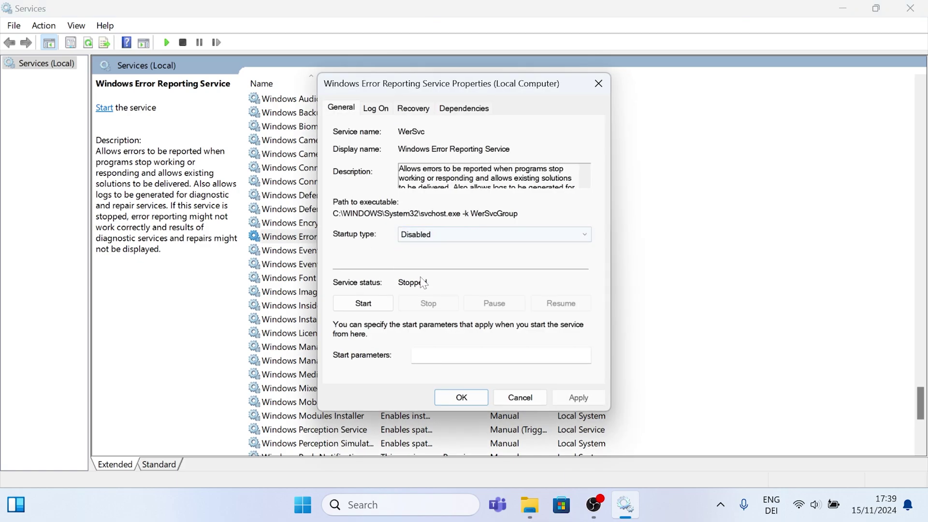
click(566, 396)
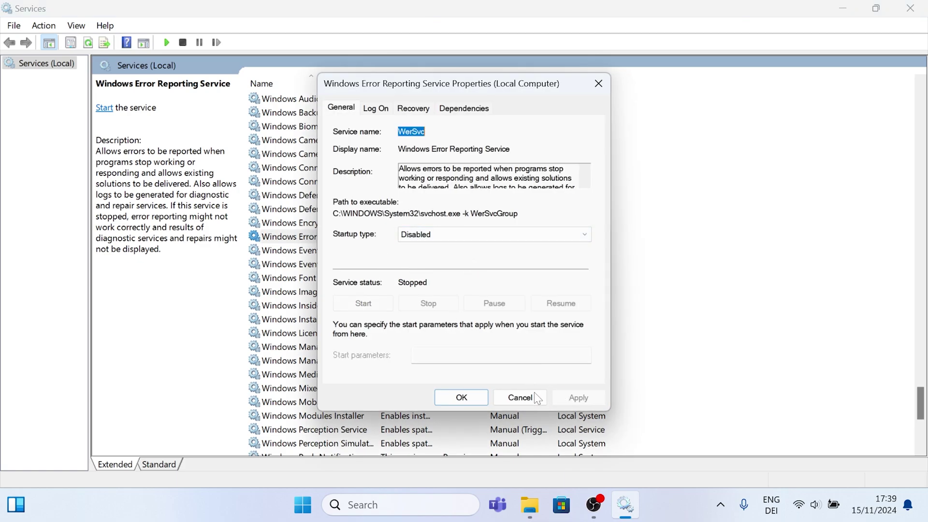
click(461, 397)
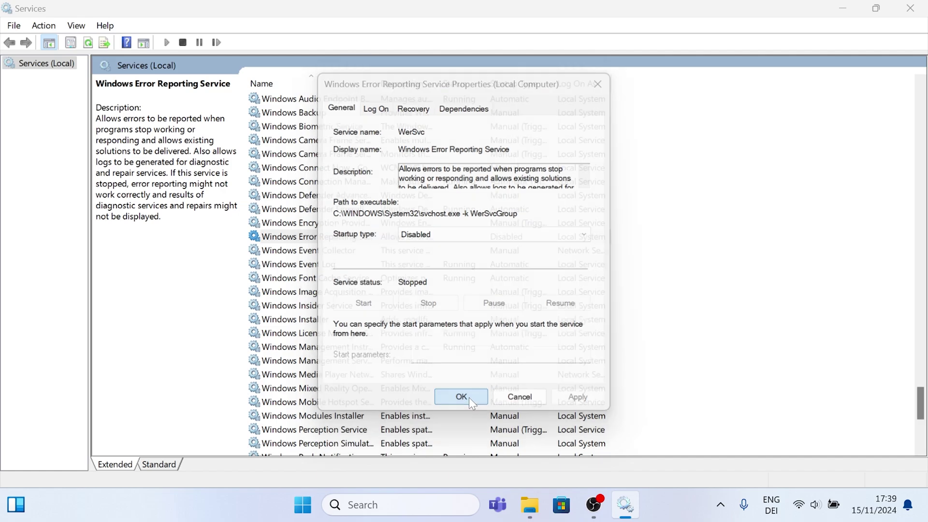
Disable and stop the Diagnostic Policy Service.
scroll(310, 285, up, 20)
click(310, 283)
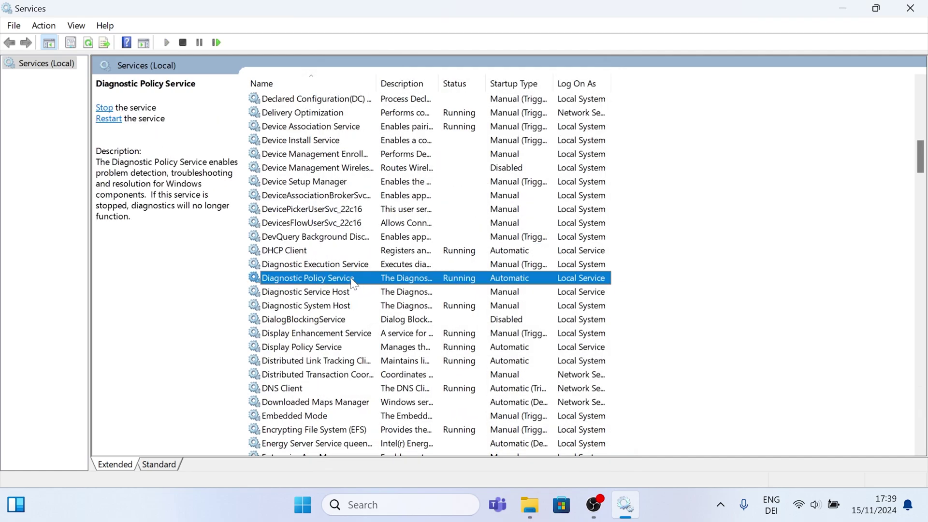
double_click(352, 280)
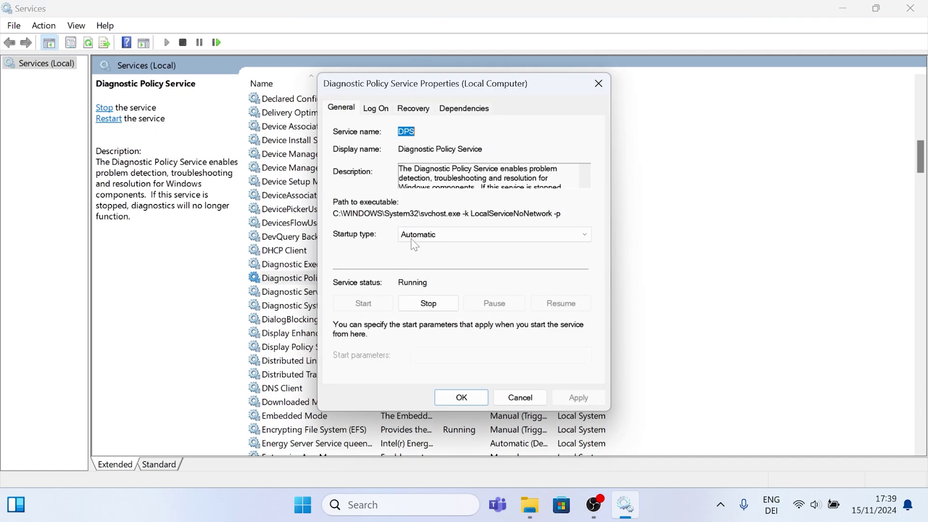
click(414, 237)
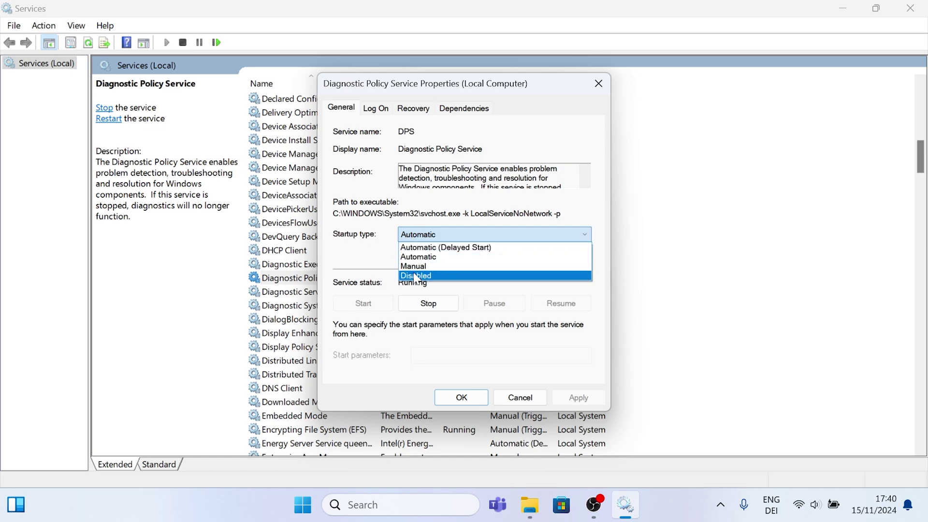
click(416, 278)
click(435, 301)
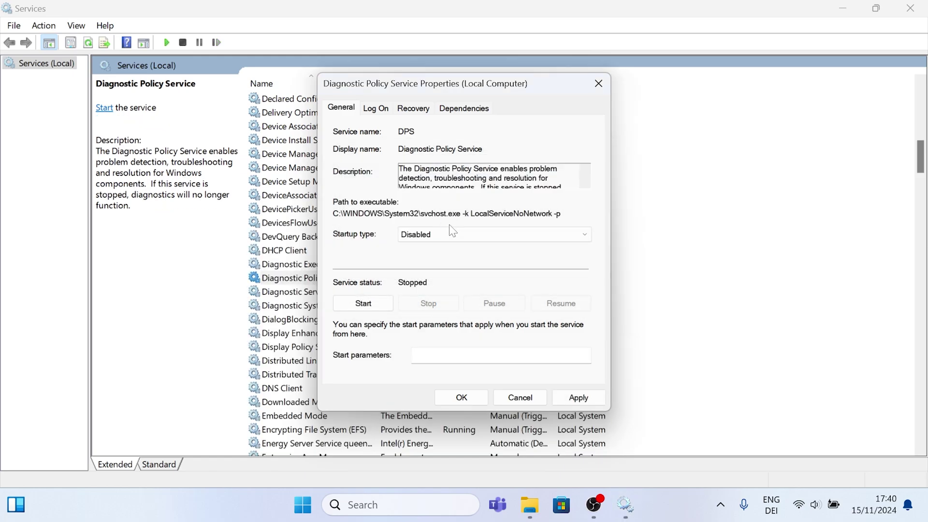
click(561, 393)
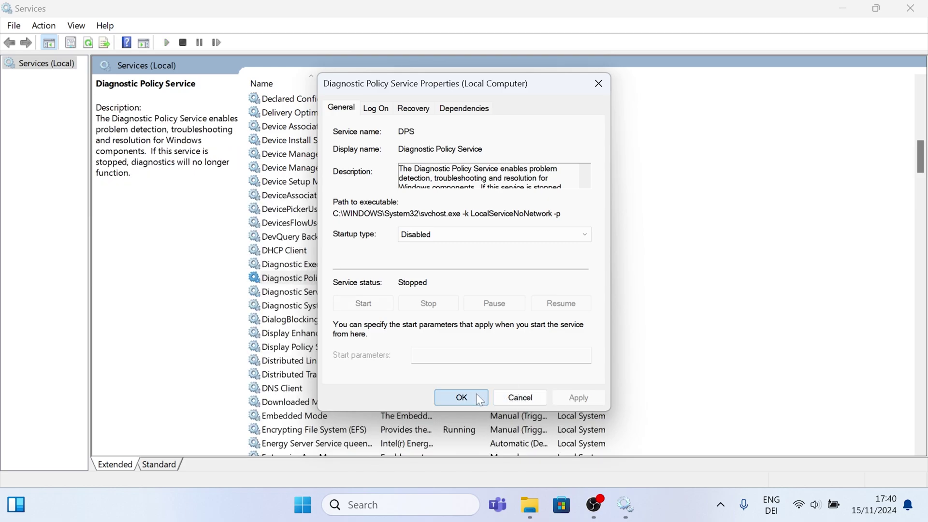
click(477, 393)
Set Print Spooler's startup type to Disabled.
key(p)
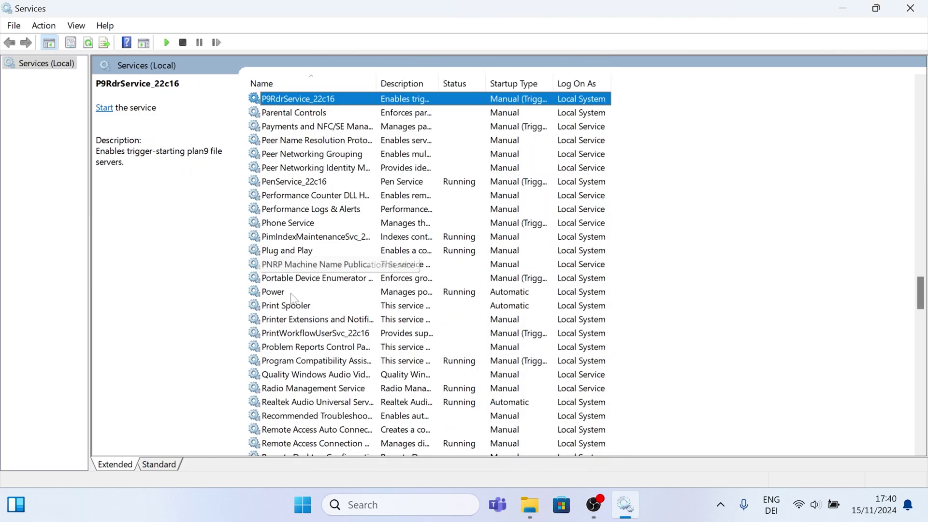
double_click(290, 305)
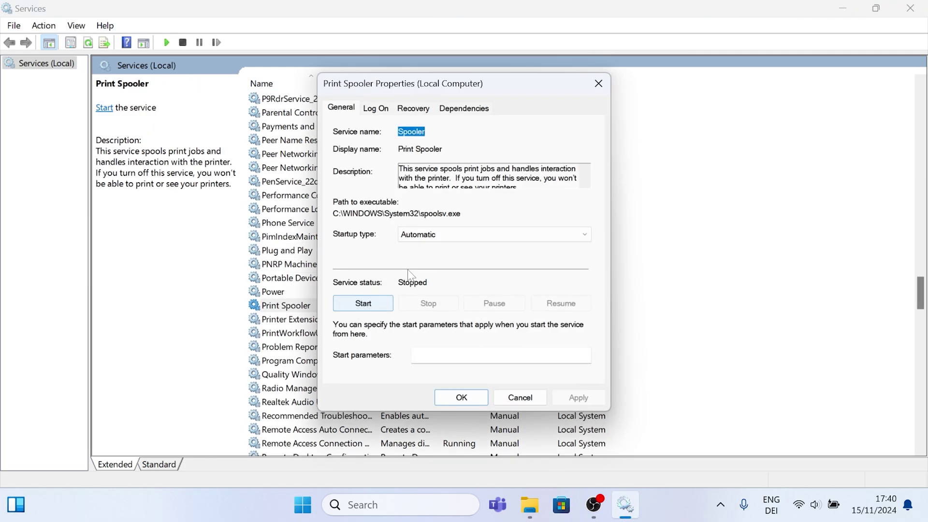
click(419, 234)
click(418, 276)
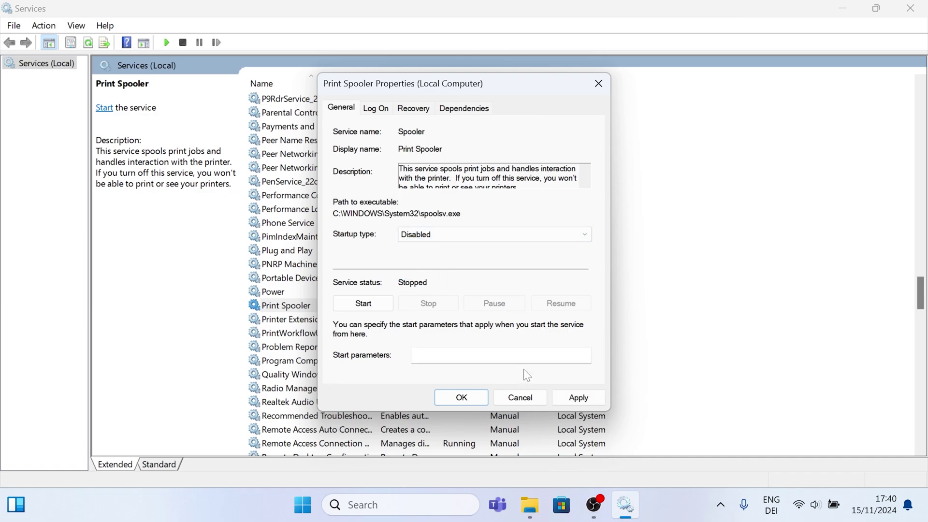
click(576, 398)
click(473, 396)
Set Windows Biometric Service's startup type to Disabled.
text(wal)
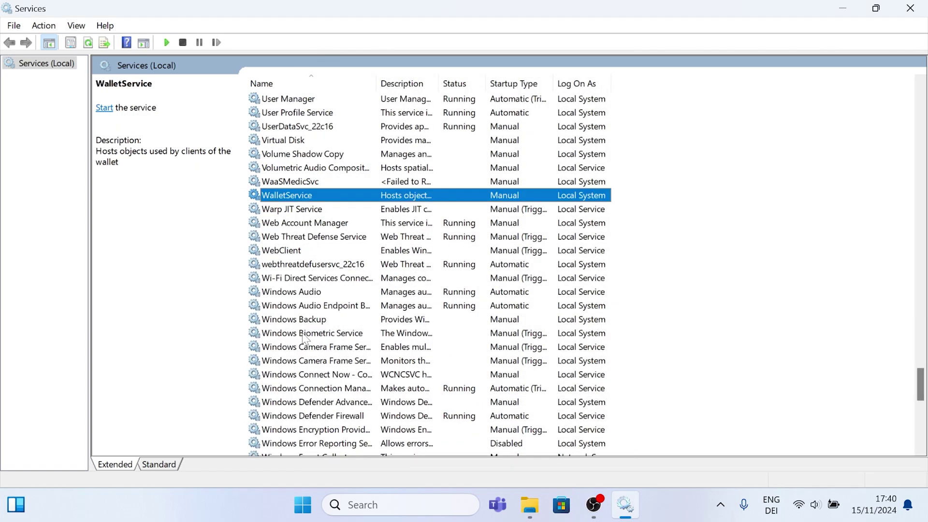
click(304, 334)
double_click(329, 337)
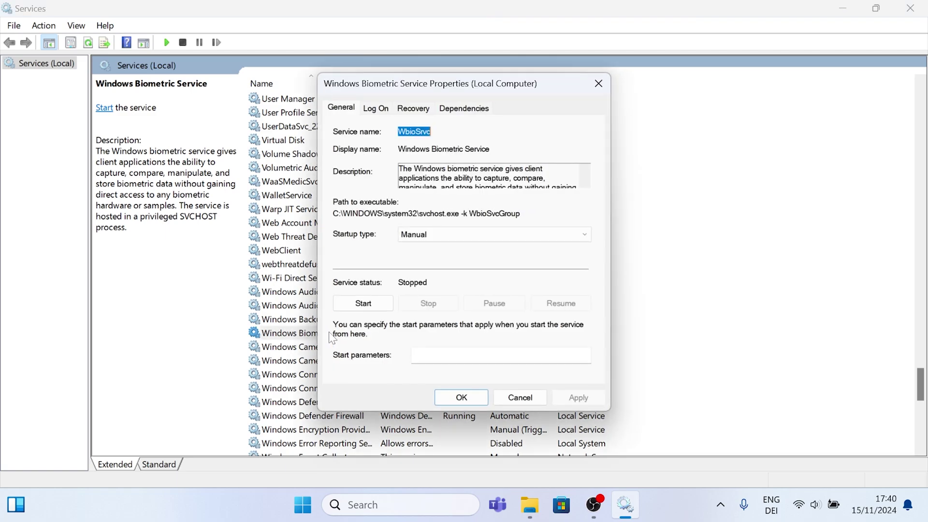
click(428, 239)
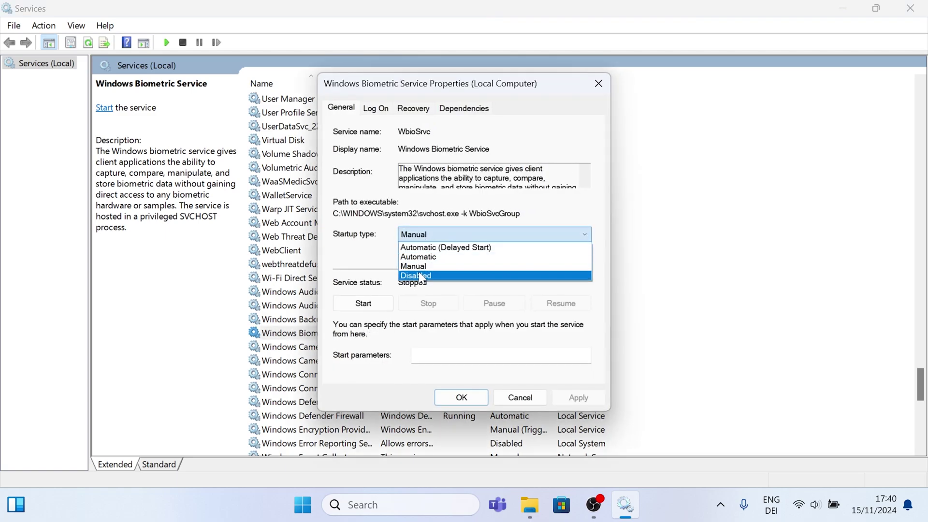
click(418, 276)
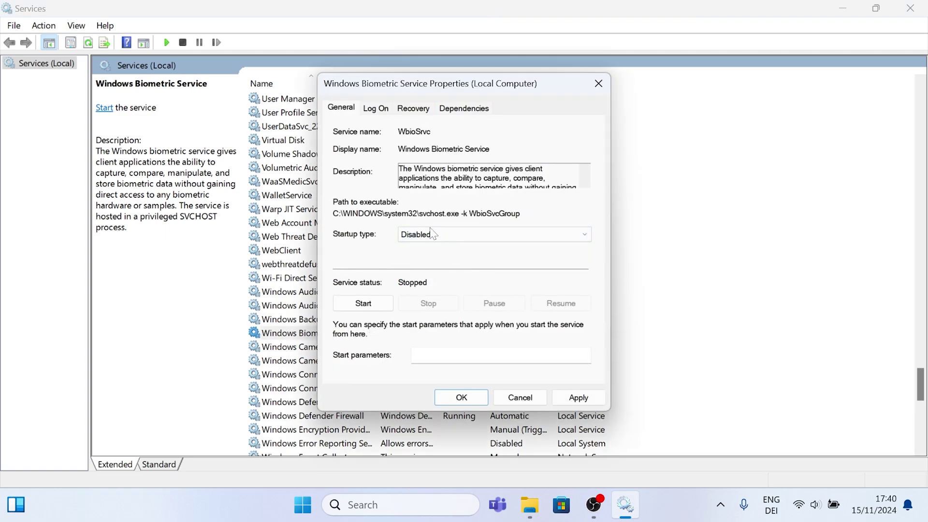
click(578, 396)
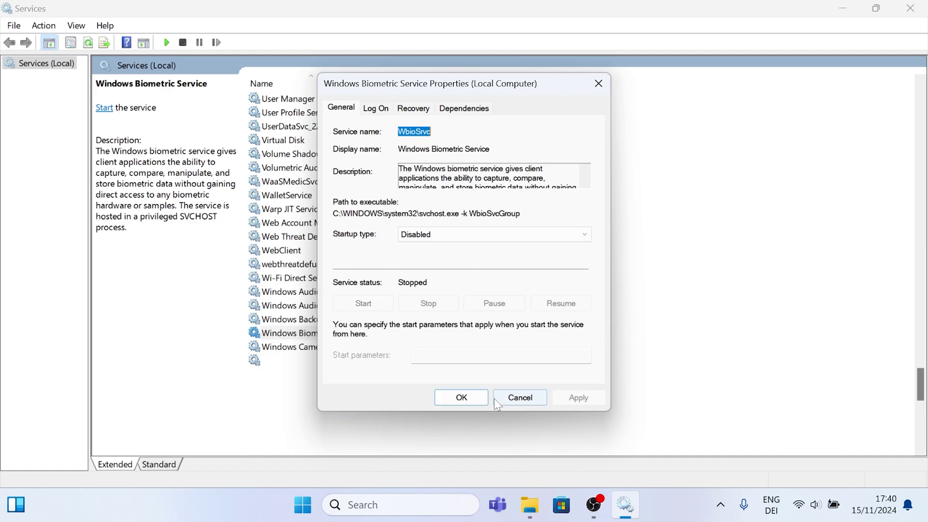
click(461, 397)
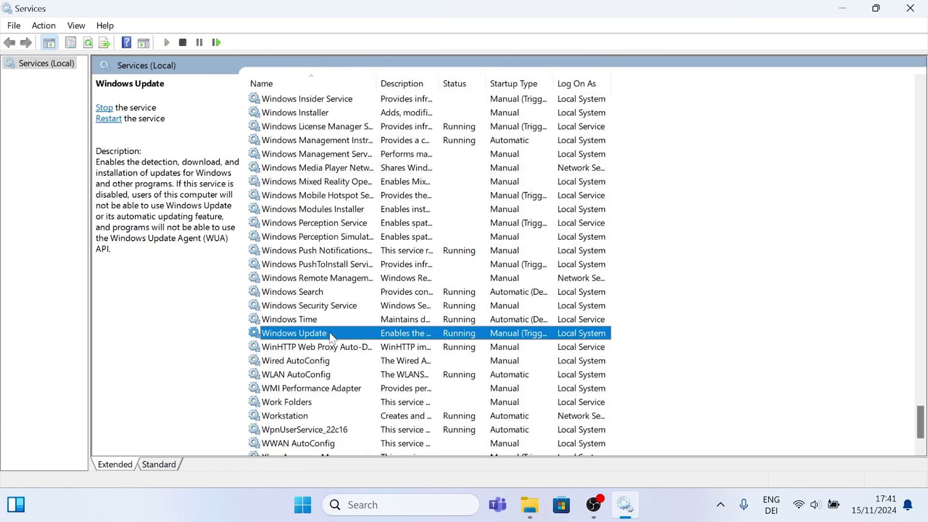
Disable and stop the Windows Update service.
double_click(330, 337)
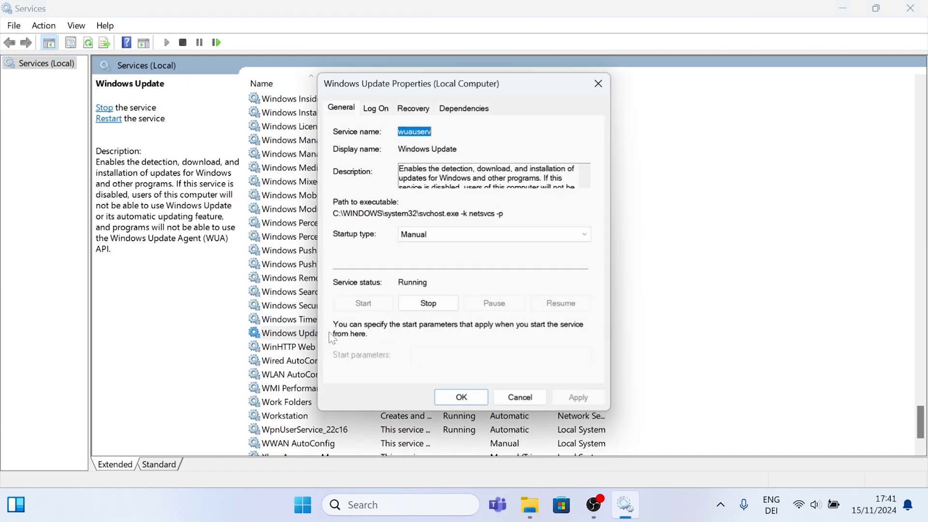
click(428, 234)
click(415, 274)
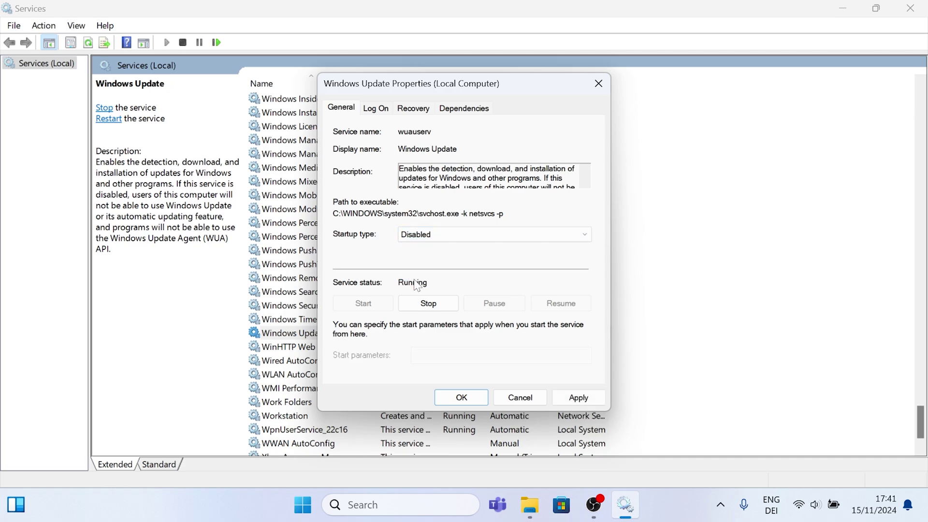
click(426, 305)
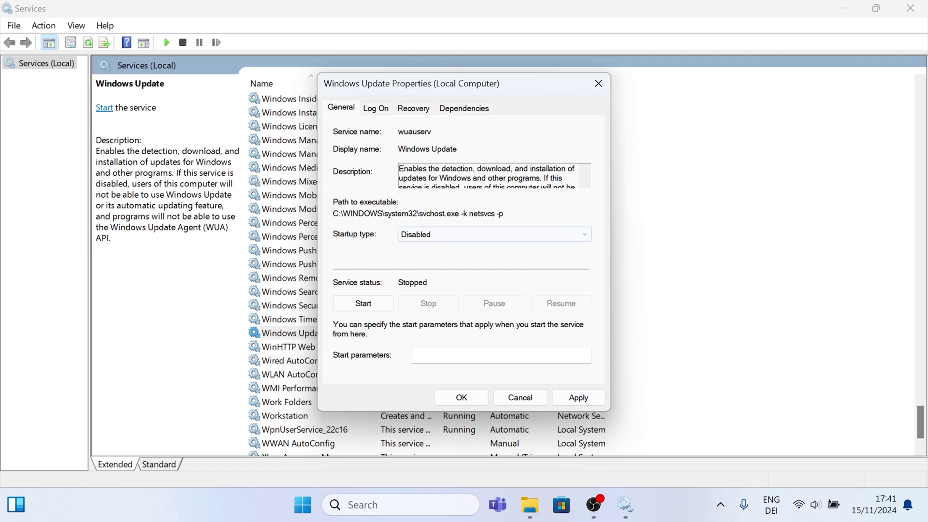
click(578, 398)
click(477, 400)
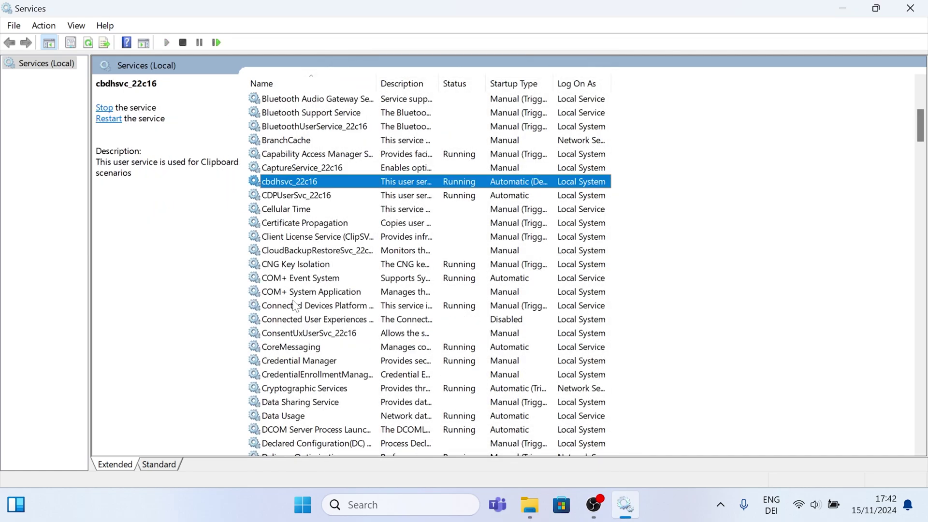
Set Connected User Experiences and Telemetry's startup type to Disabled.
scroll(294, 305, down, 1)
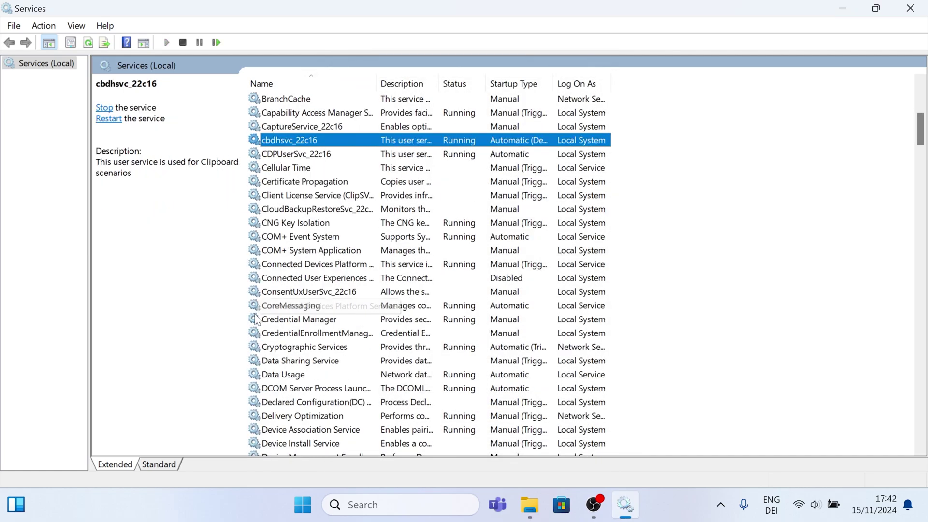
double_click(324, 282)
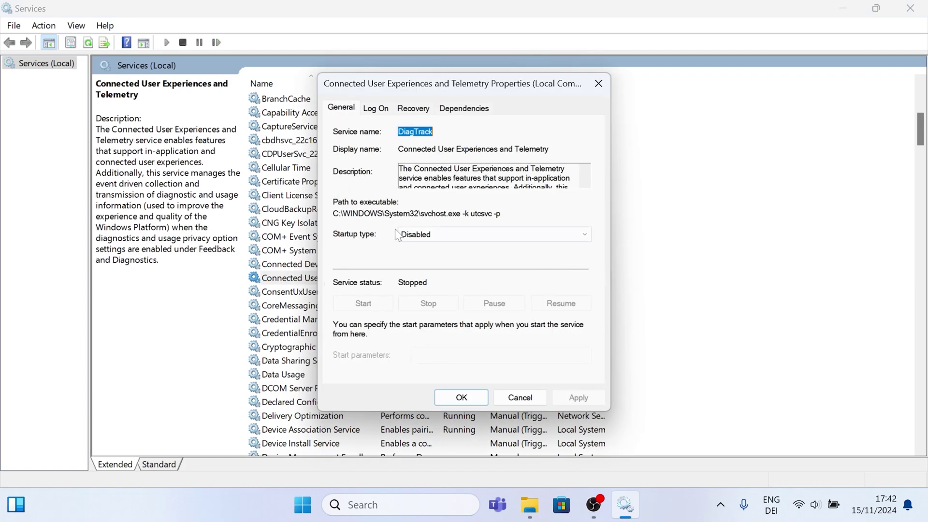
click(410, 240)
click(464, 277)
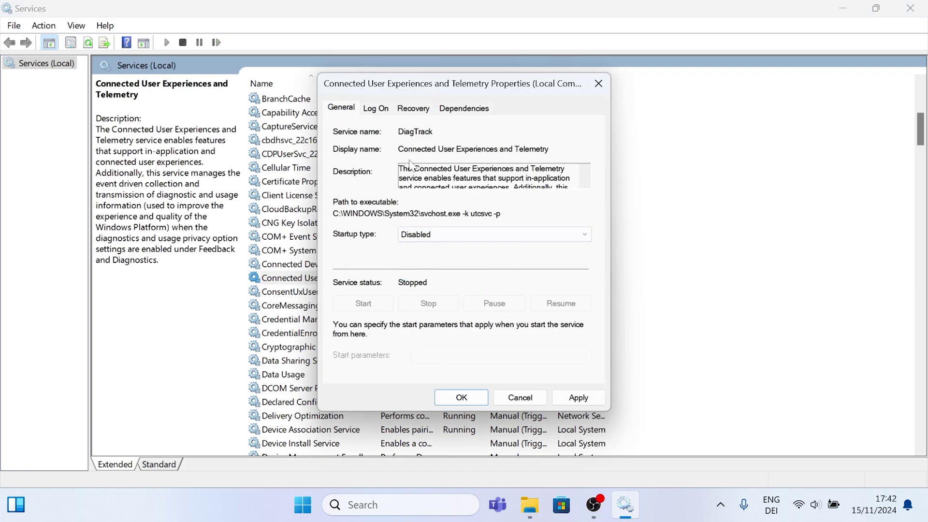
click(461, 397)
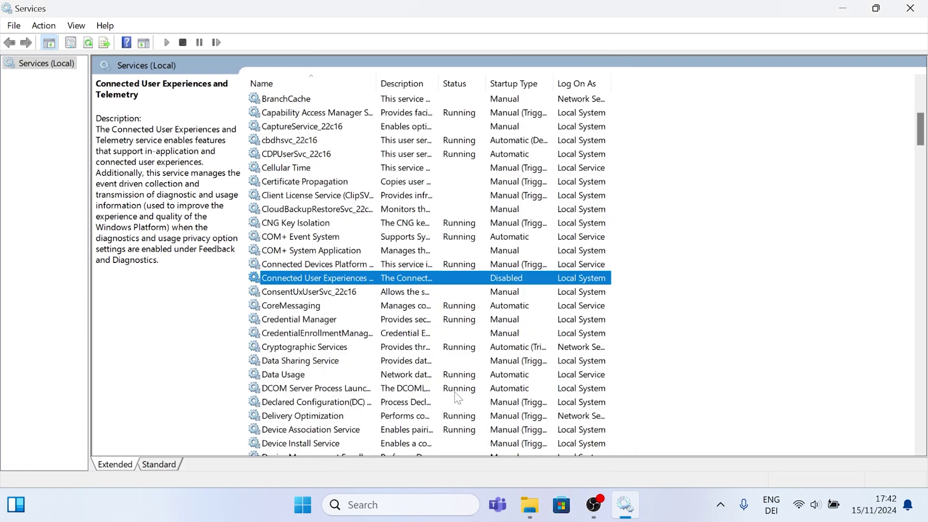
click(307, 361)
Disable and stop the Distributed Link Tracking Client service.
scroll(307, 340, down, 8)
click(307, 333)
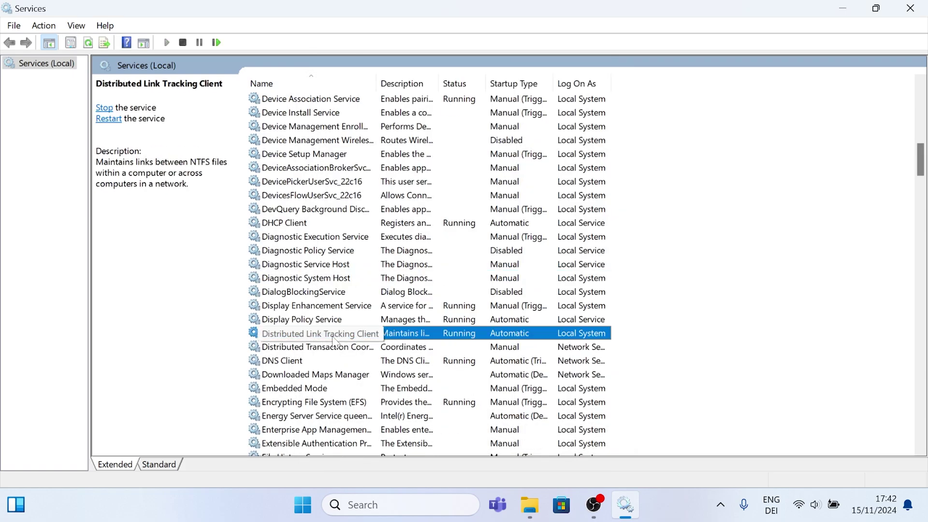
double_click(328, 335)
click(416, 236)
click(425, 276)
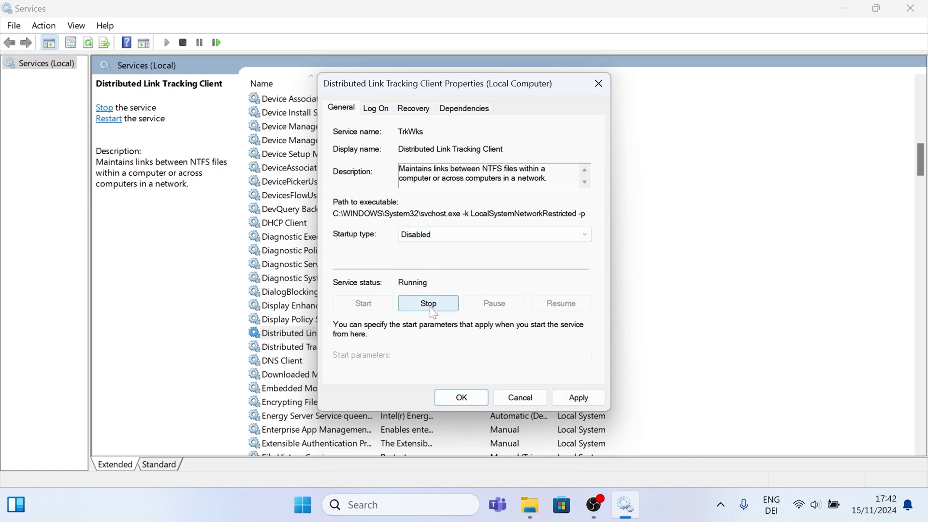
click(428, 303)
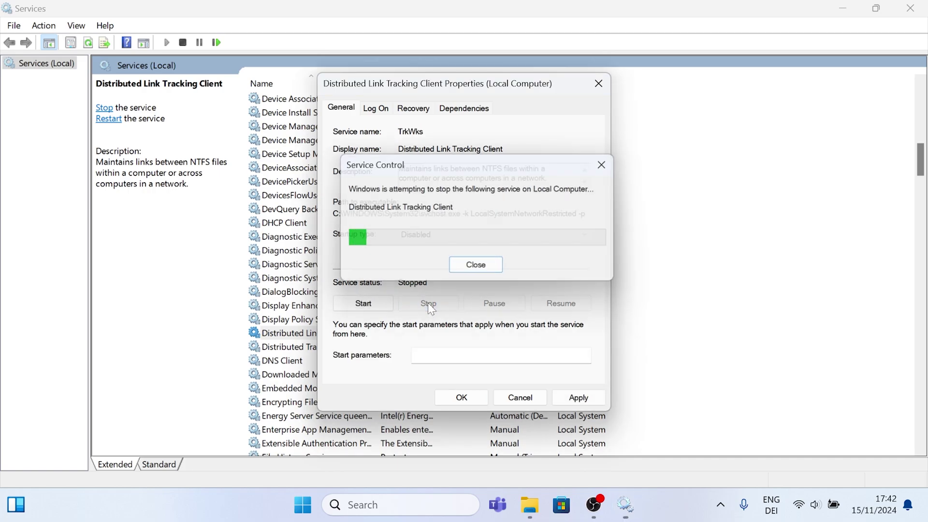
click(566, 396)
click(461, 397)
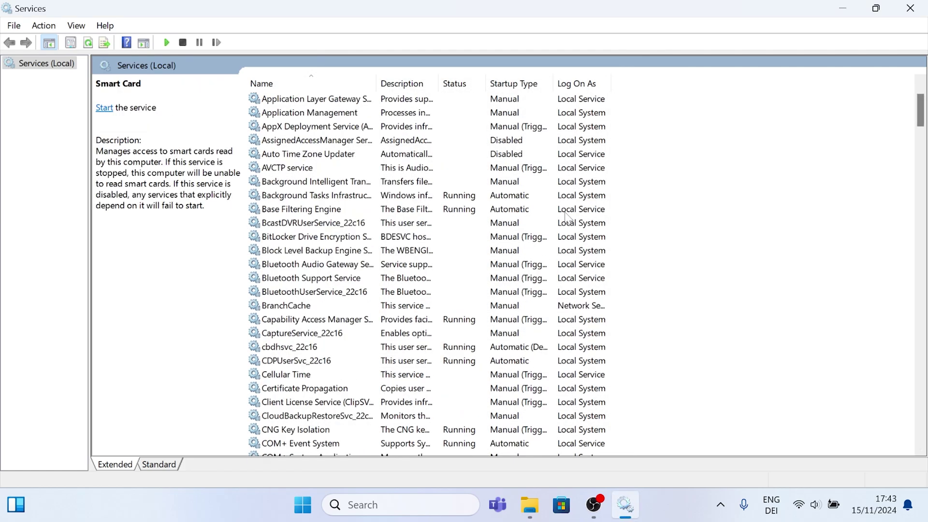
scroll(434, 265, down, 2)
Close Services and go to the ReviOS download page on revi.cc.
click(907, 9)
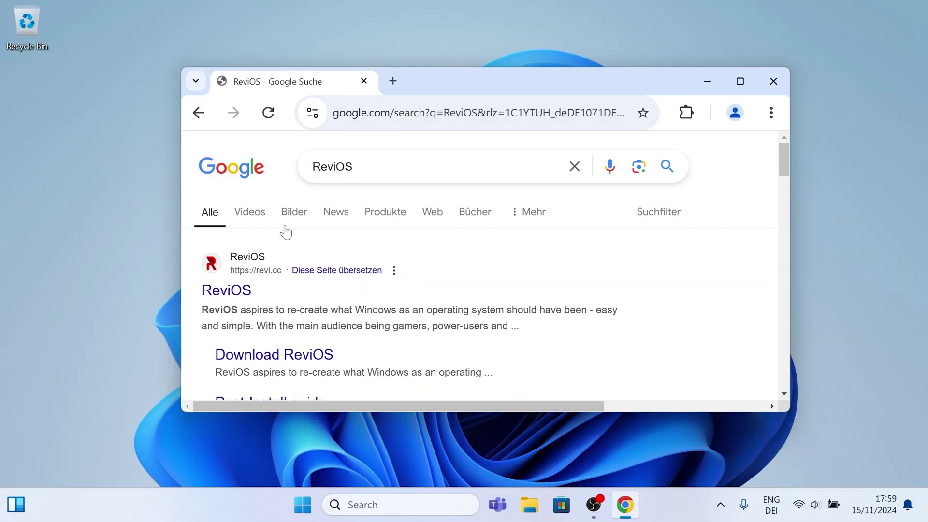
click(237, 290)
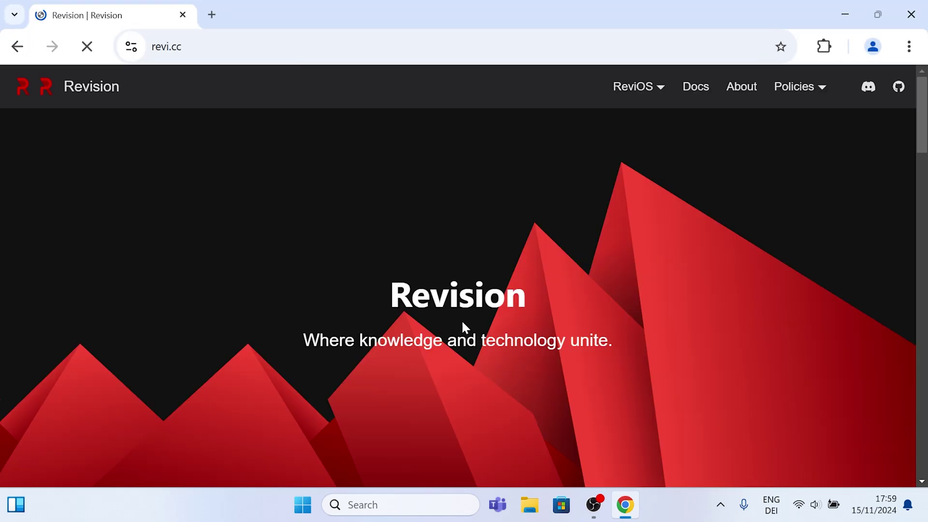
click(621, 93)
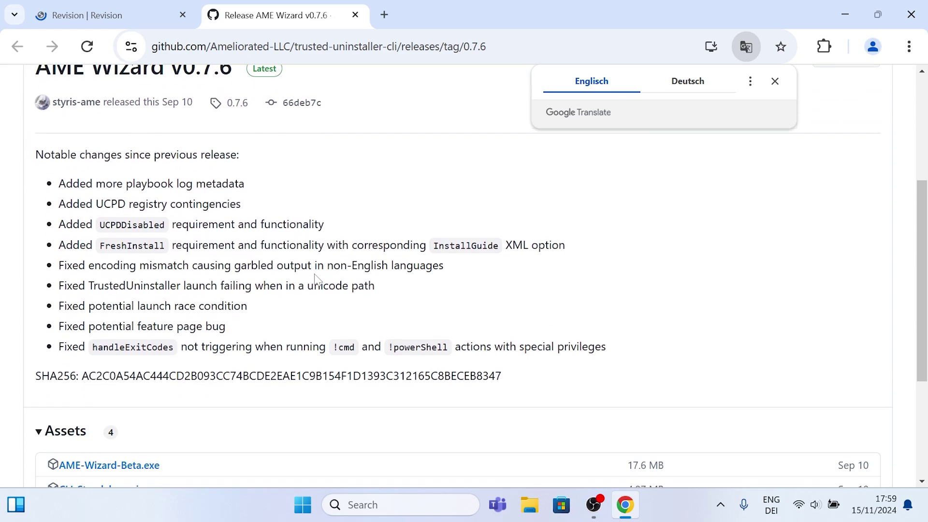
Download AME-Wizard-Beta.exe from GitHub, then start the ReviOS playbook download.
click(140, 321)
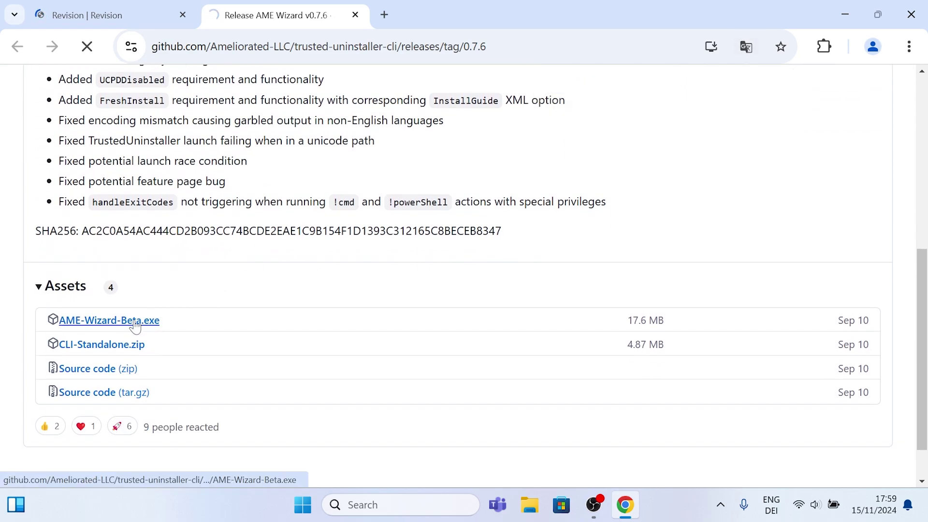
key(ctrl+w)
click(242, 313)
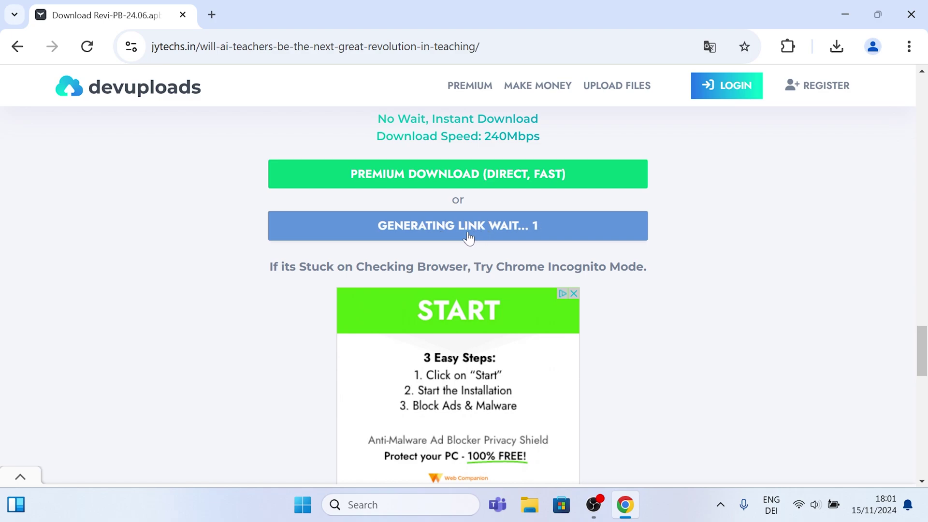
Proceed to the generated Revi-PB-24.06.apbx download link on devuploads and scroll down to it.
click(470, 236)
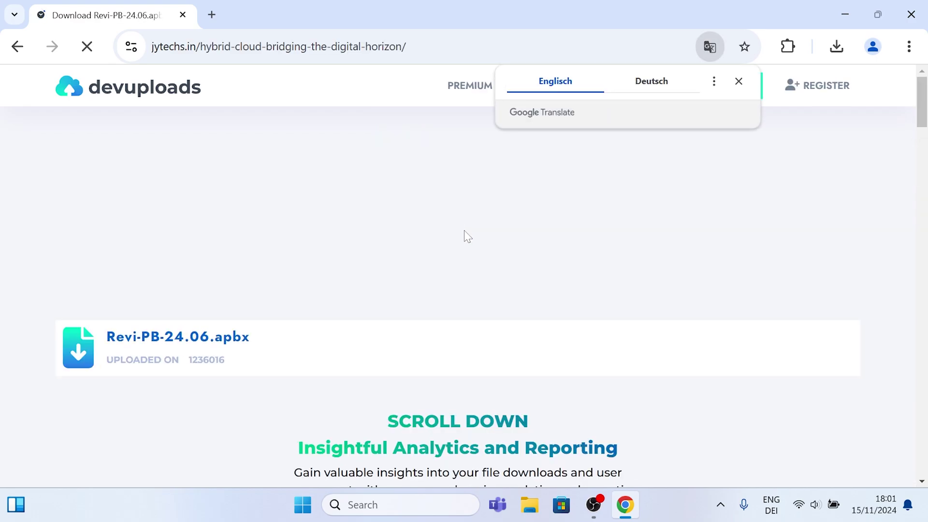
scroll(221, 251, down, 20)
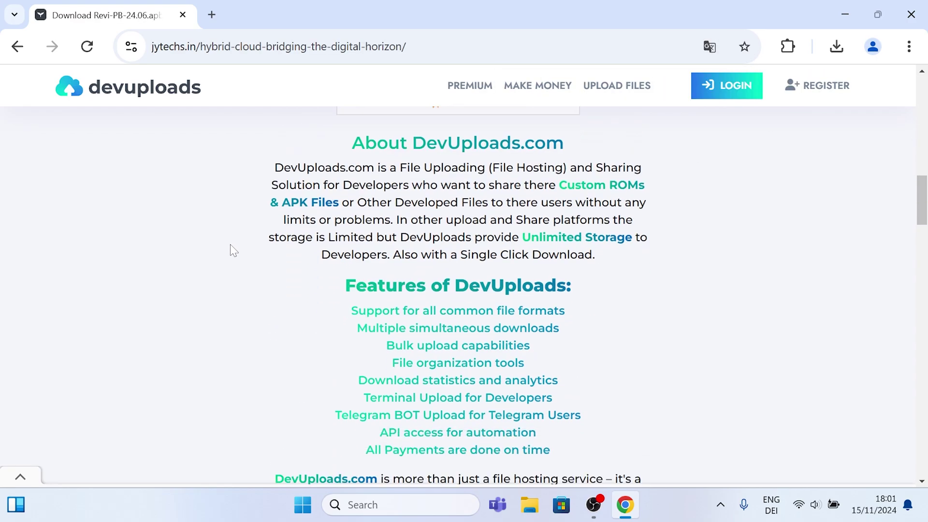
scroll(235, 241, down, 15)
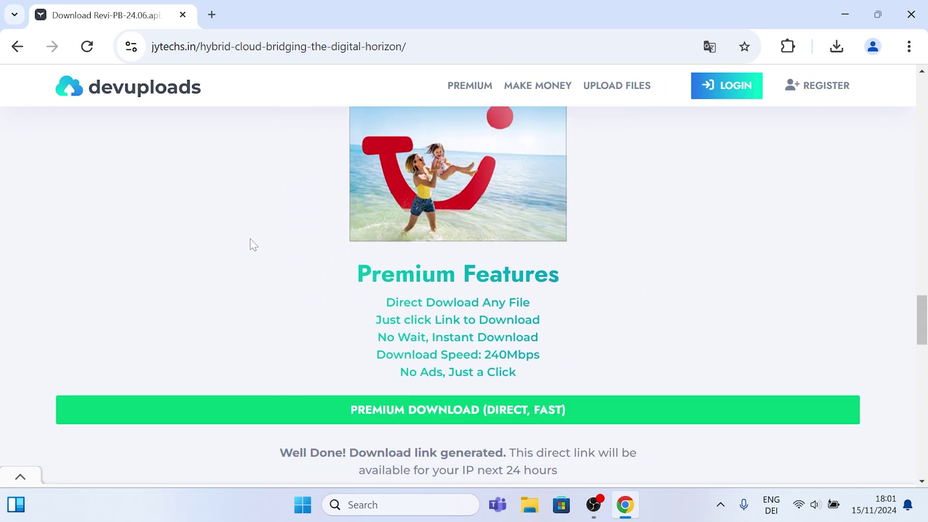
scroll(261, 260, down, 1)
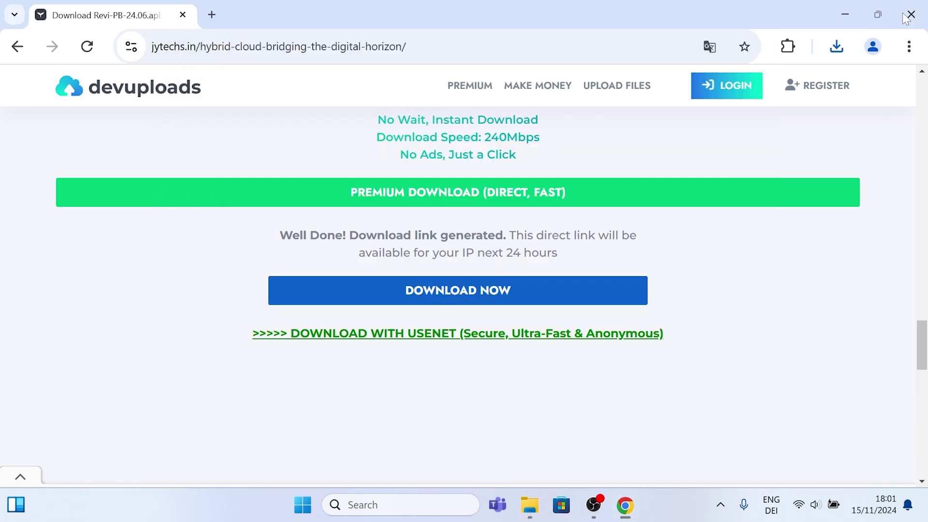
Move Revi-PB-24.06.apbx and AME-Wizard-Beta into the desktop ReviOS folder.
click(910, 16)
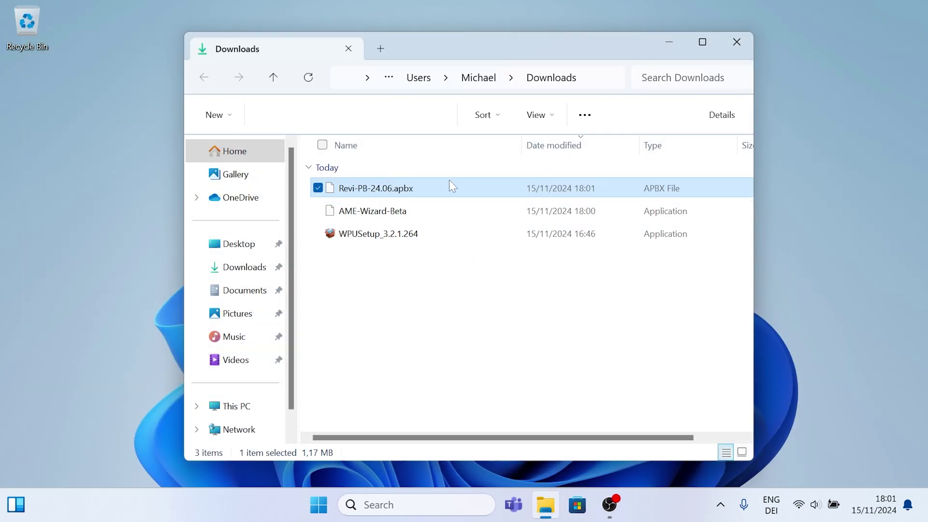
click(318, 211)
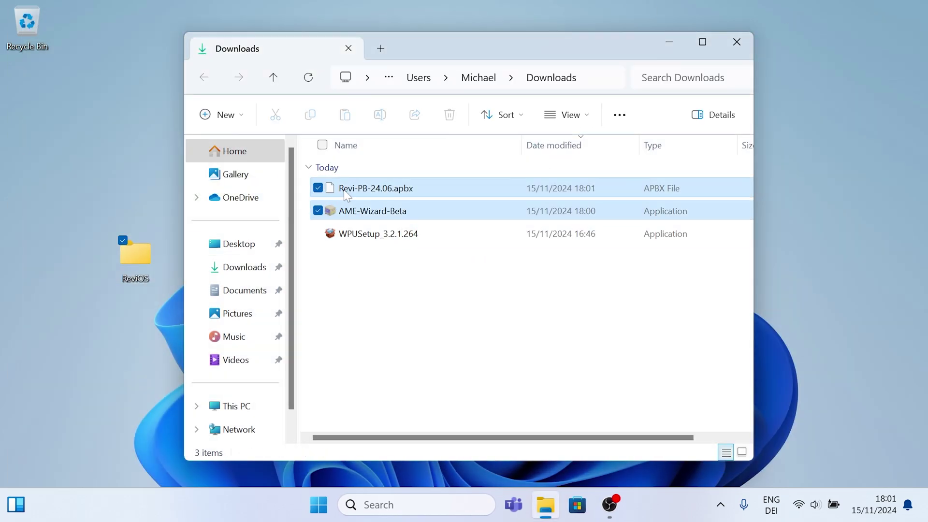
drag(338, 211, 155, 249)
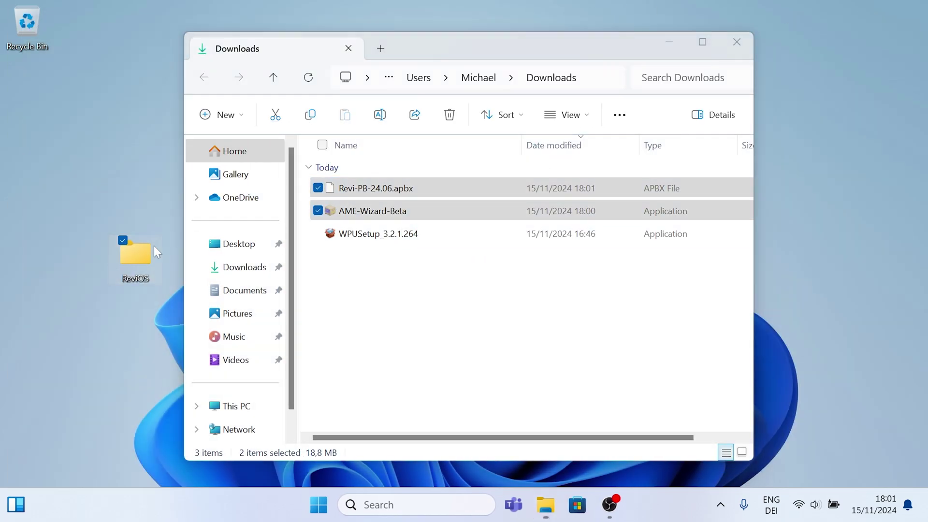
click(736, 42)
Open the ReviOS folder on the desktop and launch AME-Wizard-Beta.
drag(369, 231, 403, 268)
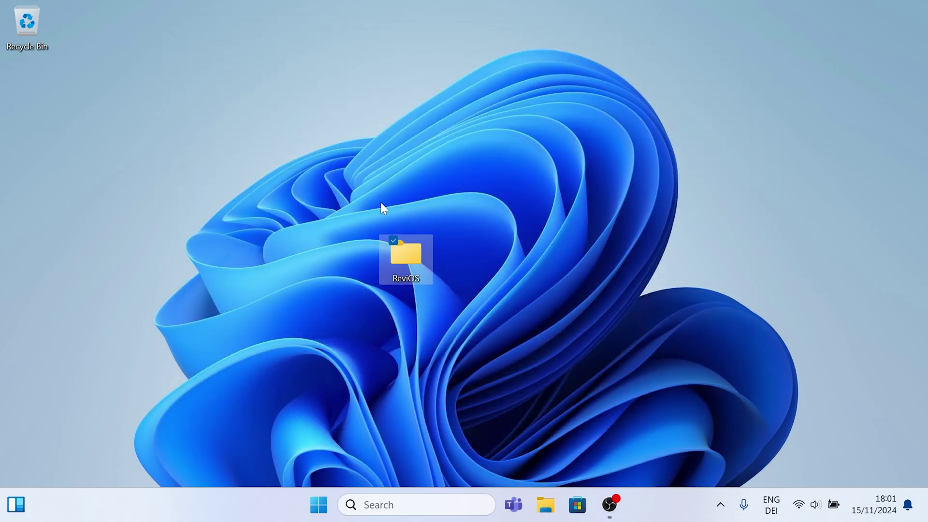
double_click(413, 259)
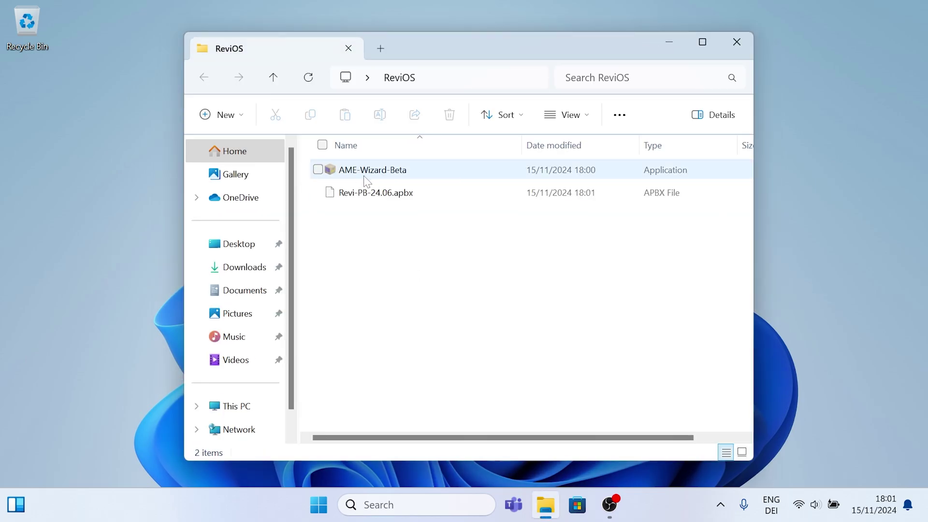
click(358, 174)
double_click(357, 174)
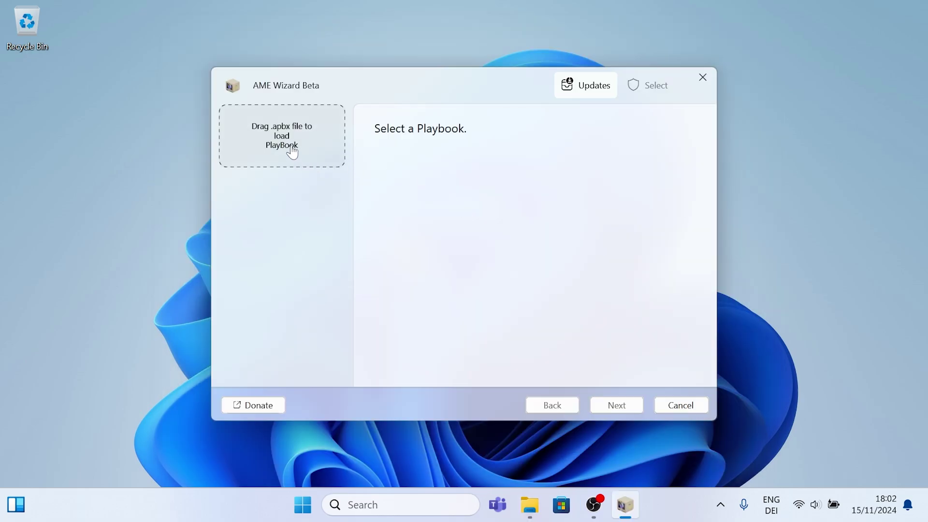
Load Desktop\ReviOS\Revi-PB-24.06.apbx into AME Wizard and open Windows Security via Disable Security.
click(289, 145)
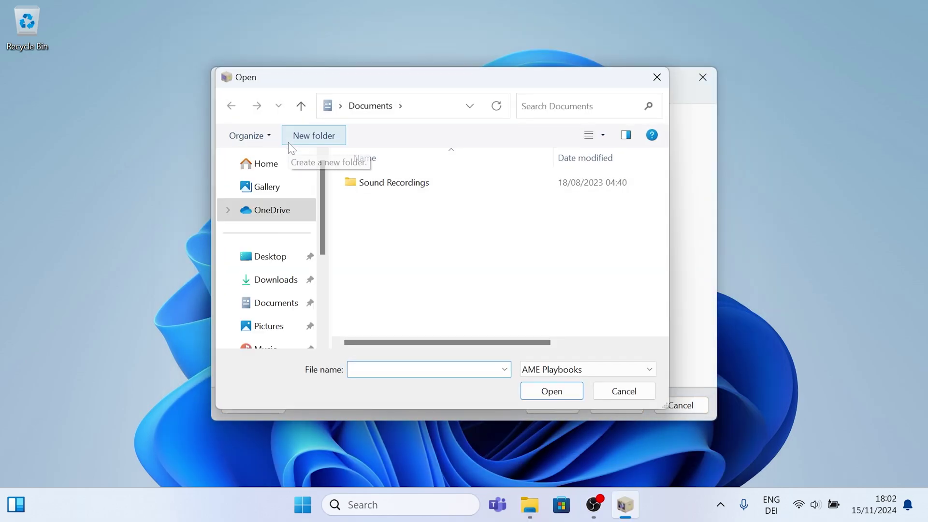
click(264, 256)
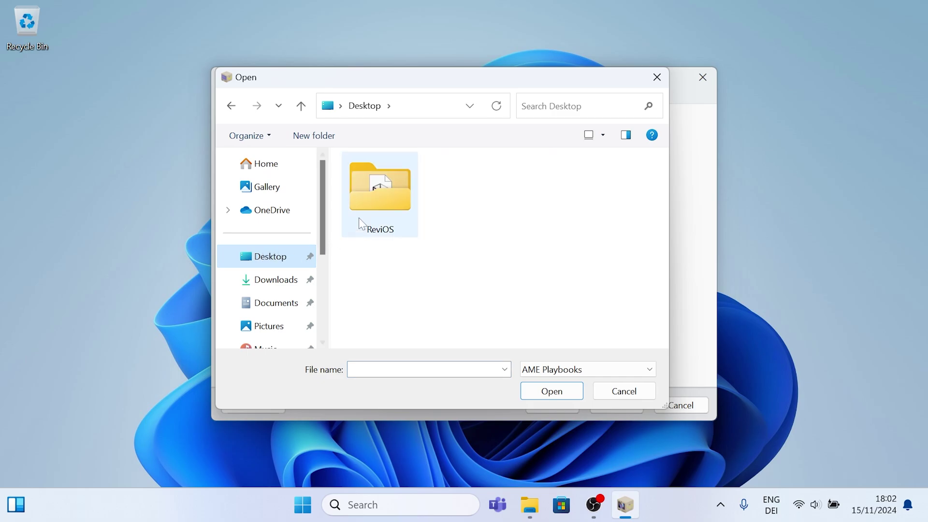
double_click(375, 198)
click(375, 187)
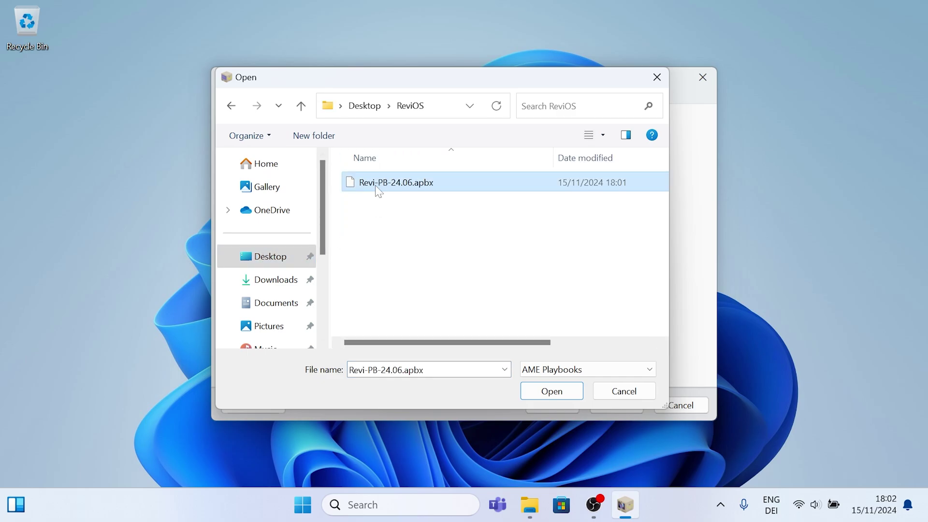
click(548, 392)
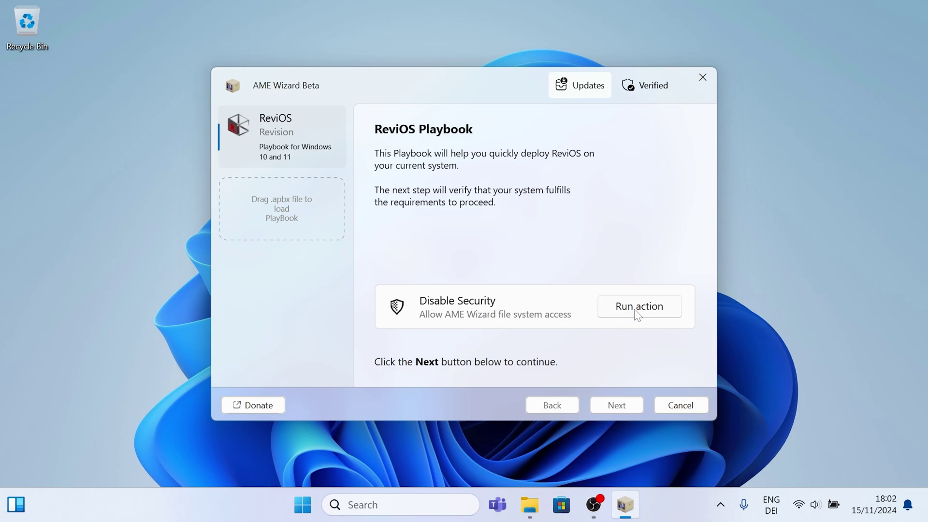
click(637, 314)
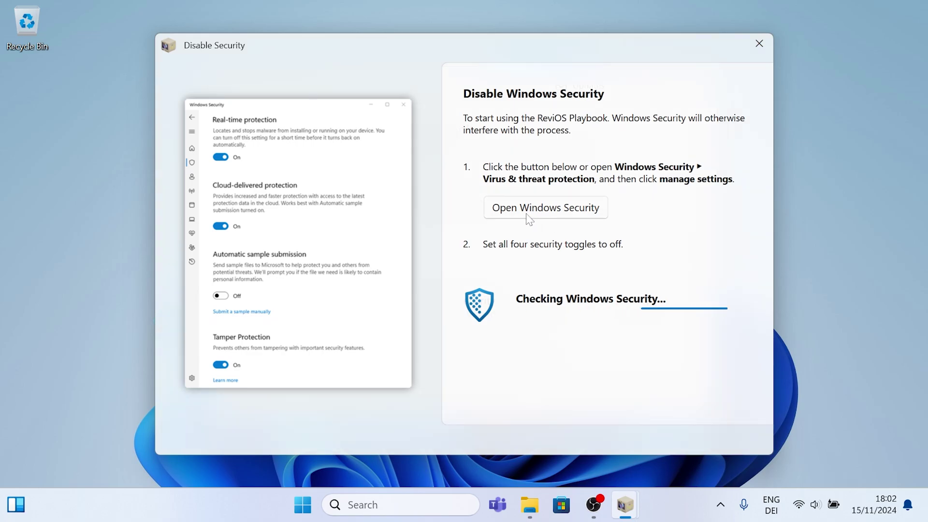
click(529, 220)
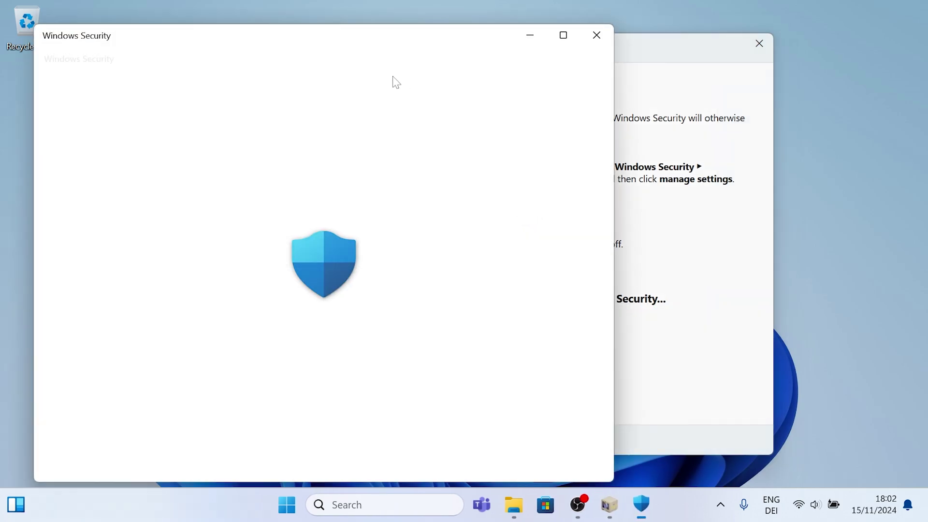
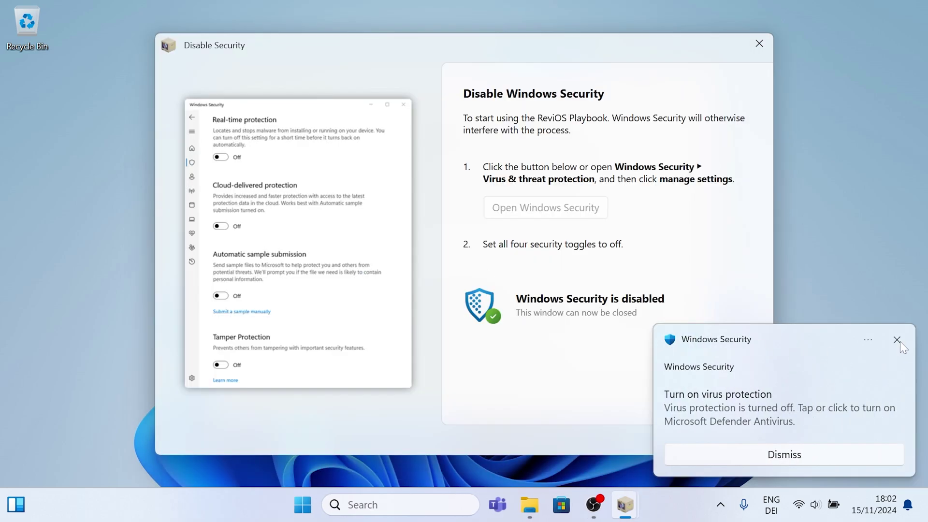
Dismiss the virus protection toast, close the Windows Security instructions and advance to the license agreement.
click(896, 340)
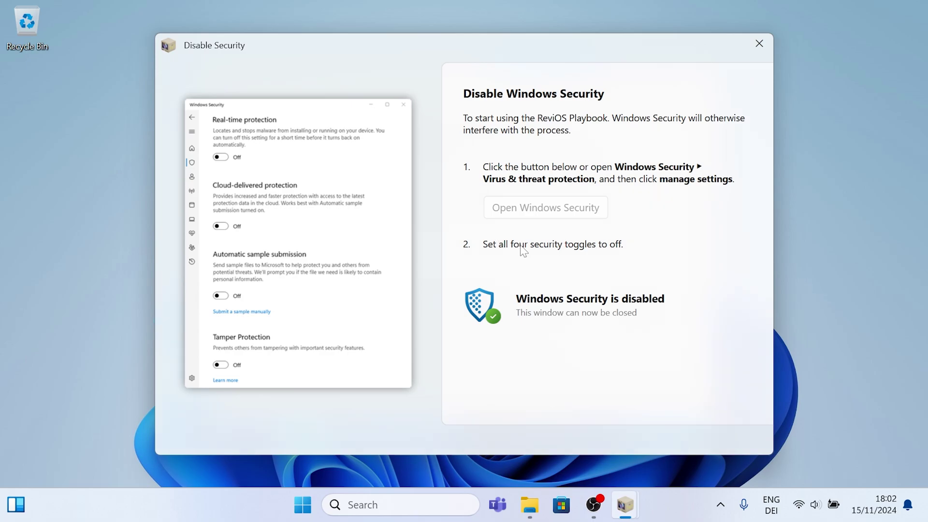
click(762, 45)
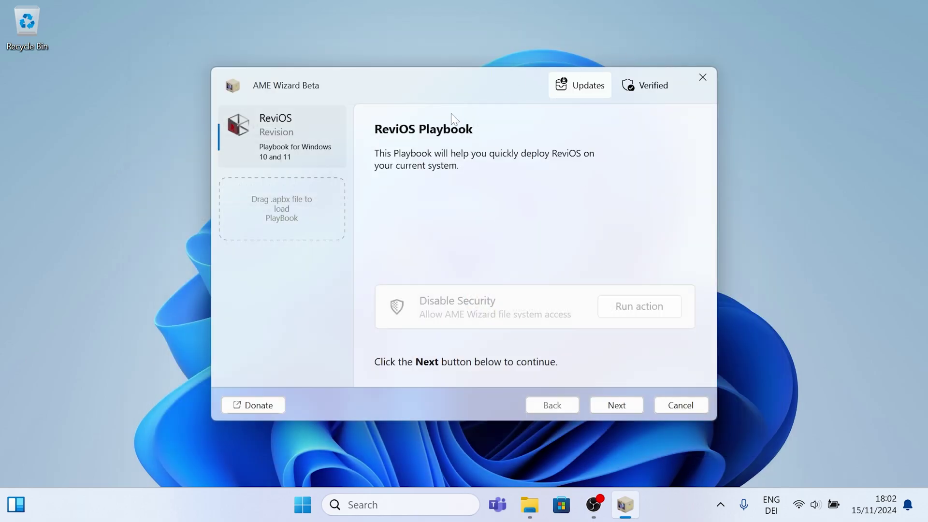
click(613, 405)
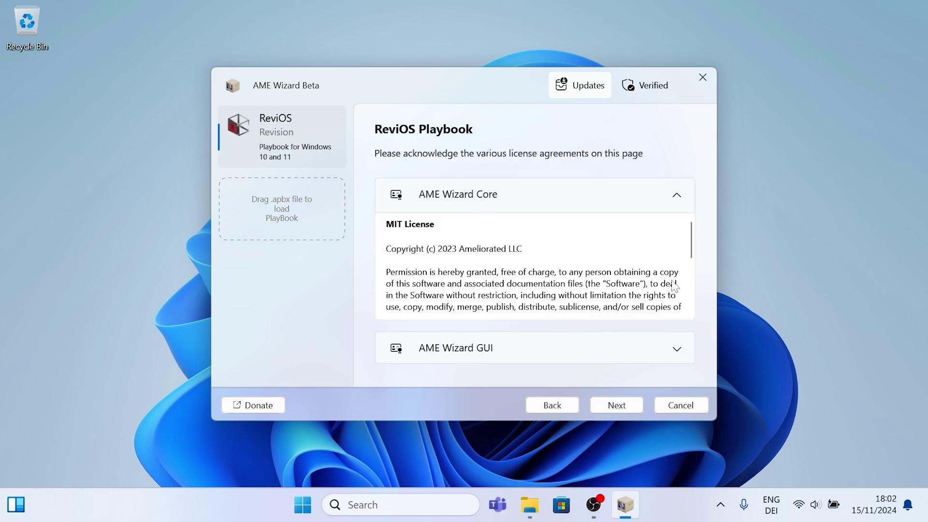
click(616, 405)
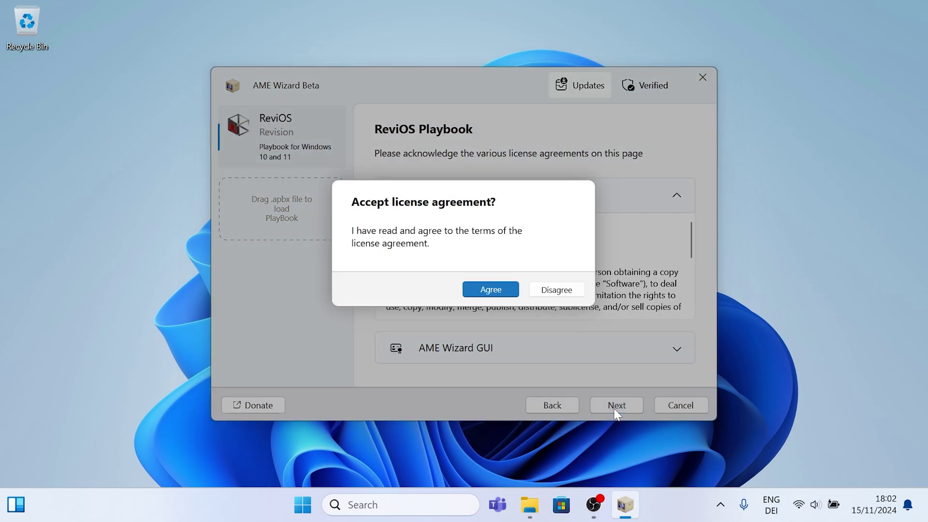
Agree to the license, then in the playbook options keep Brave as browser and keep Windows Defender enabled.
click(491, 290)
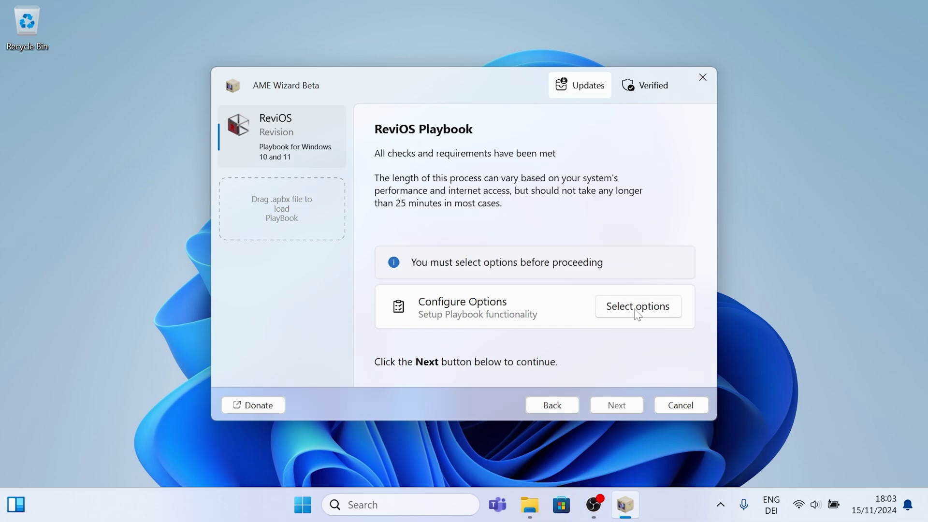
click(637, 309)
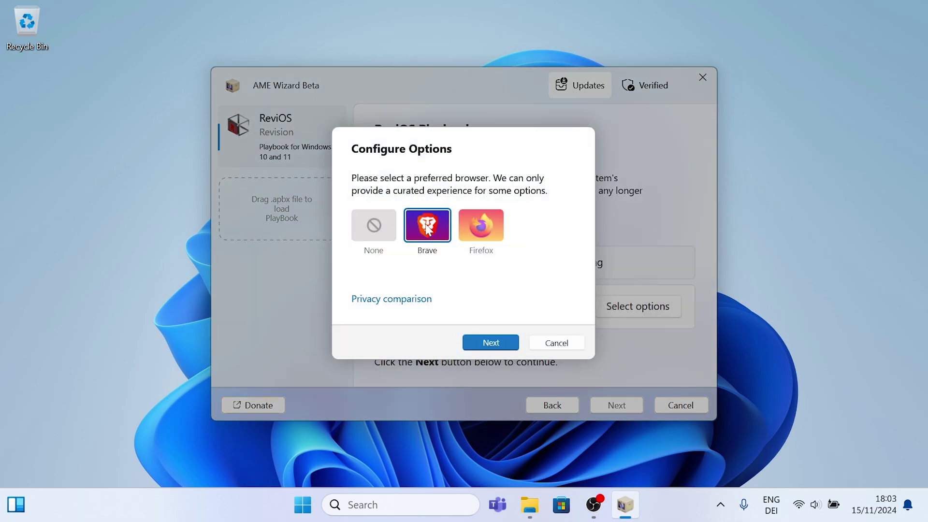
click(481, 343)
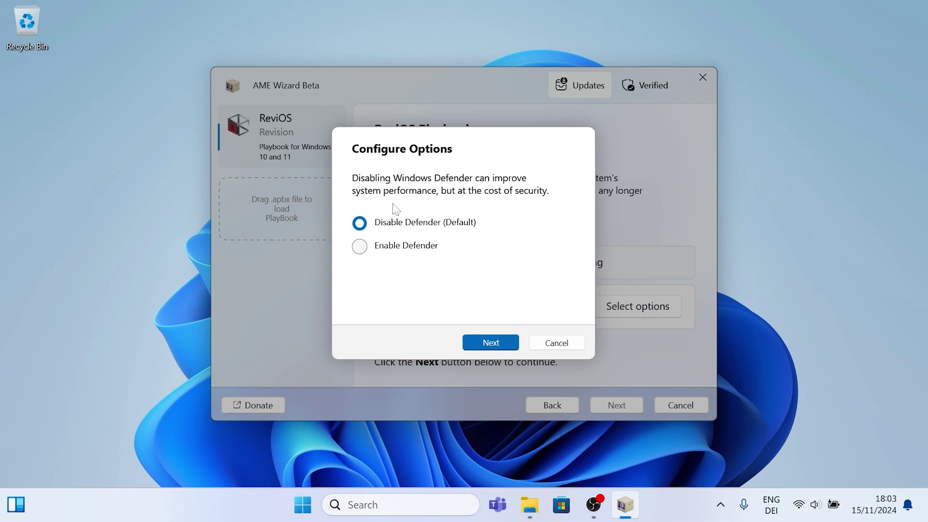
click(360, 247)
click(487, 343)
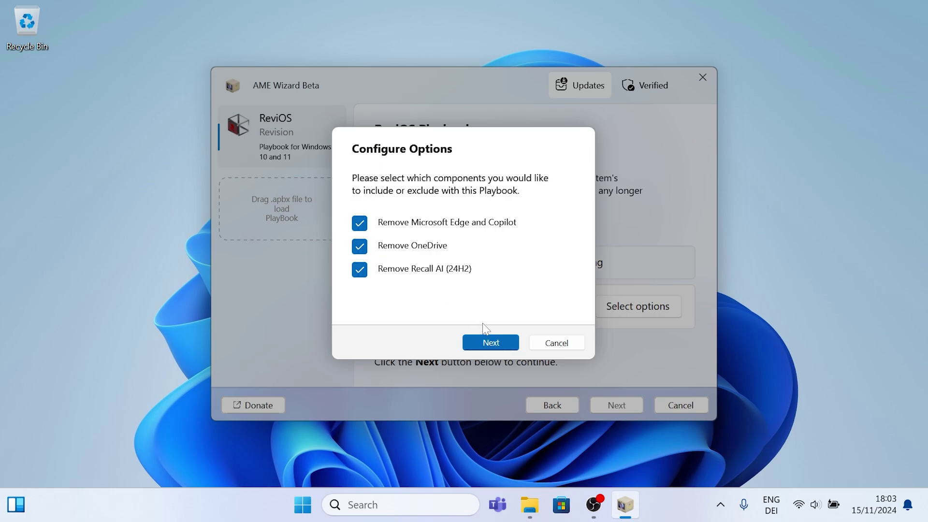
Keep removing Edge, Copilot, OneDrive and Recall, and also remove the Your Phone app.
click(490, 342)
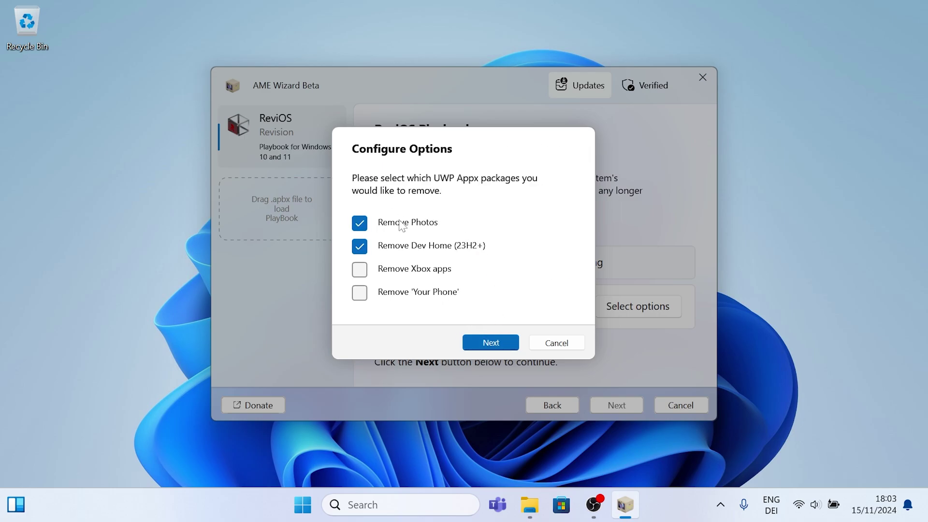
click(383, 295)
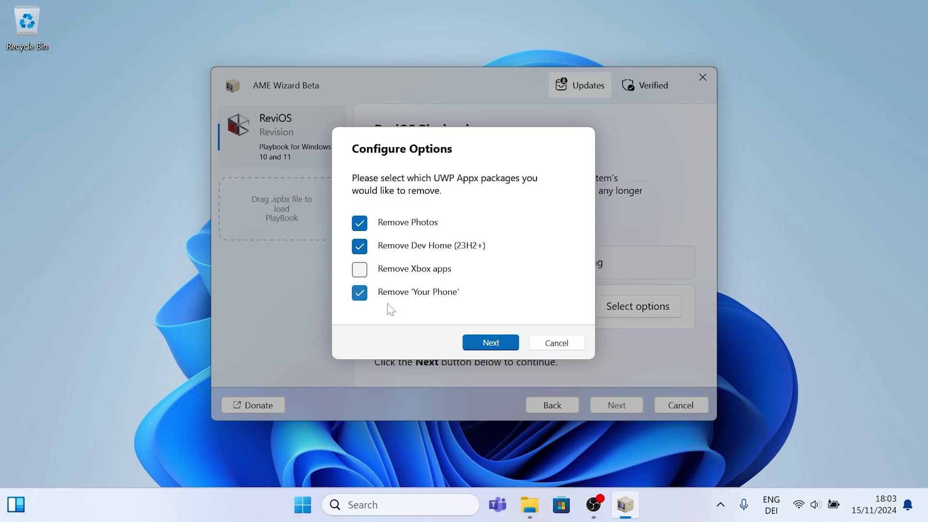
click(485, 344)
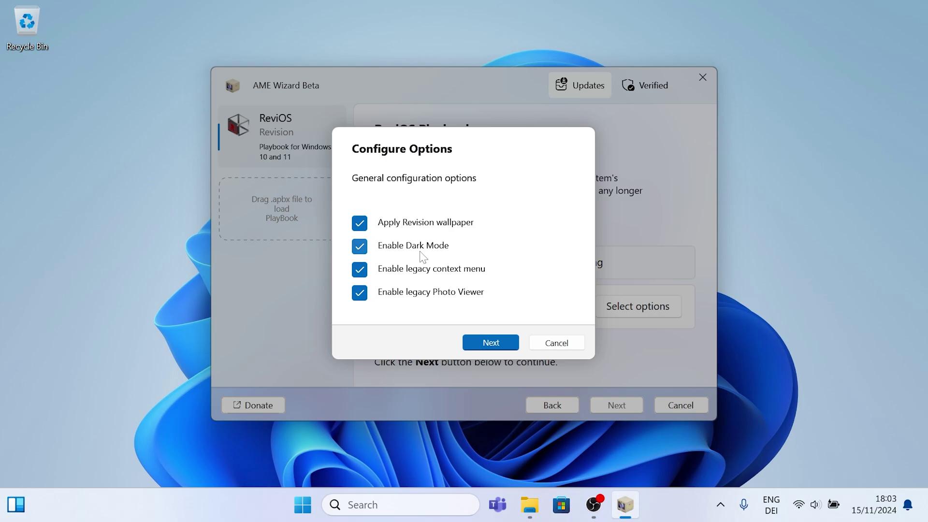
Keep the general options, add Disable Automatic Maintenance, save, and start applying the ReviOS playbook.
click(489, 344)
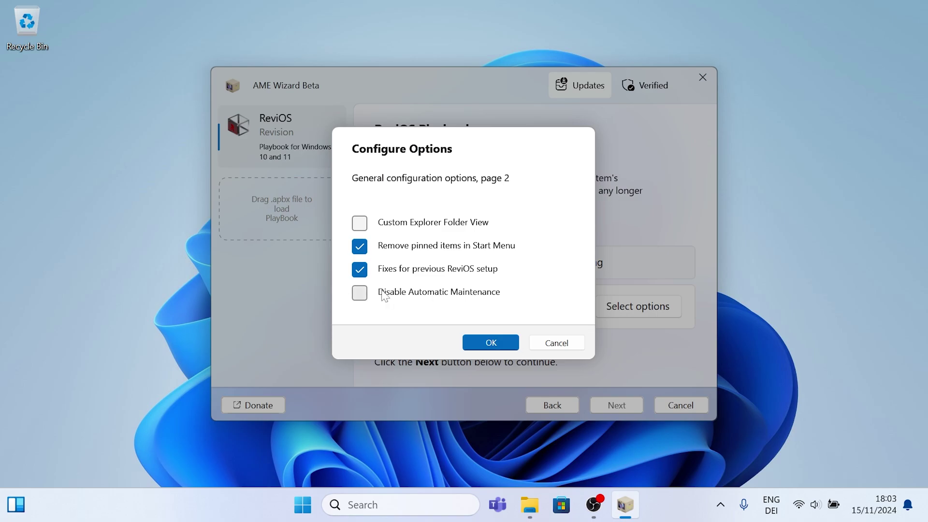
click(361, 294)
click(489, 342)
click(615, 405)
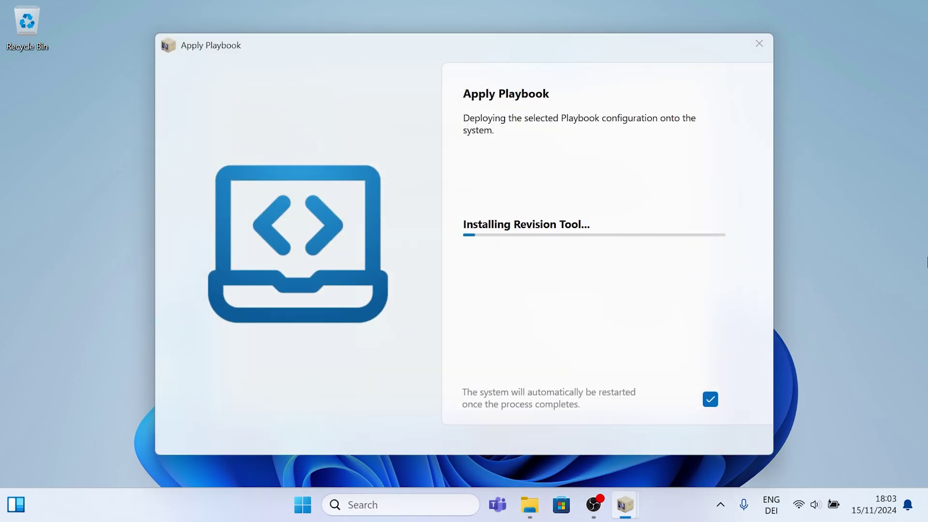